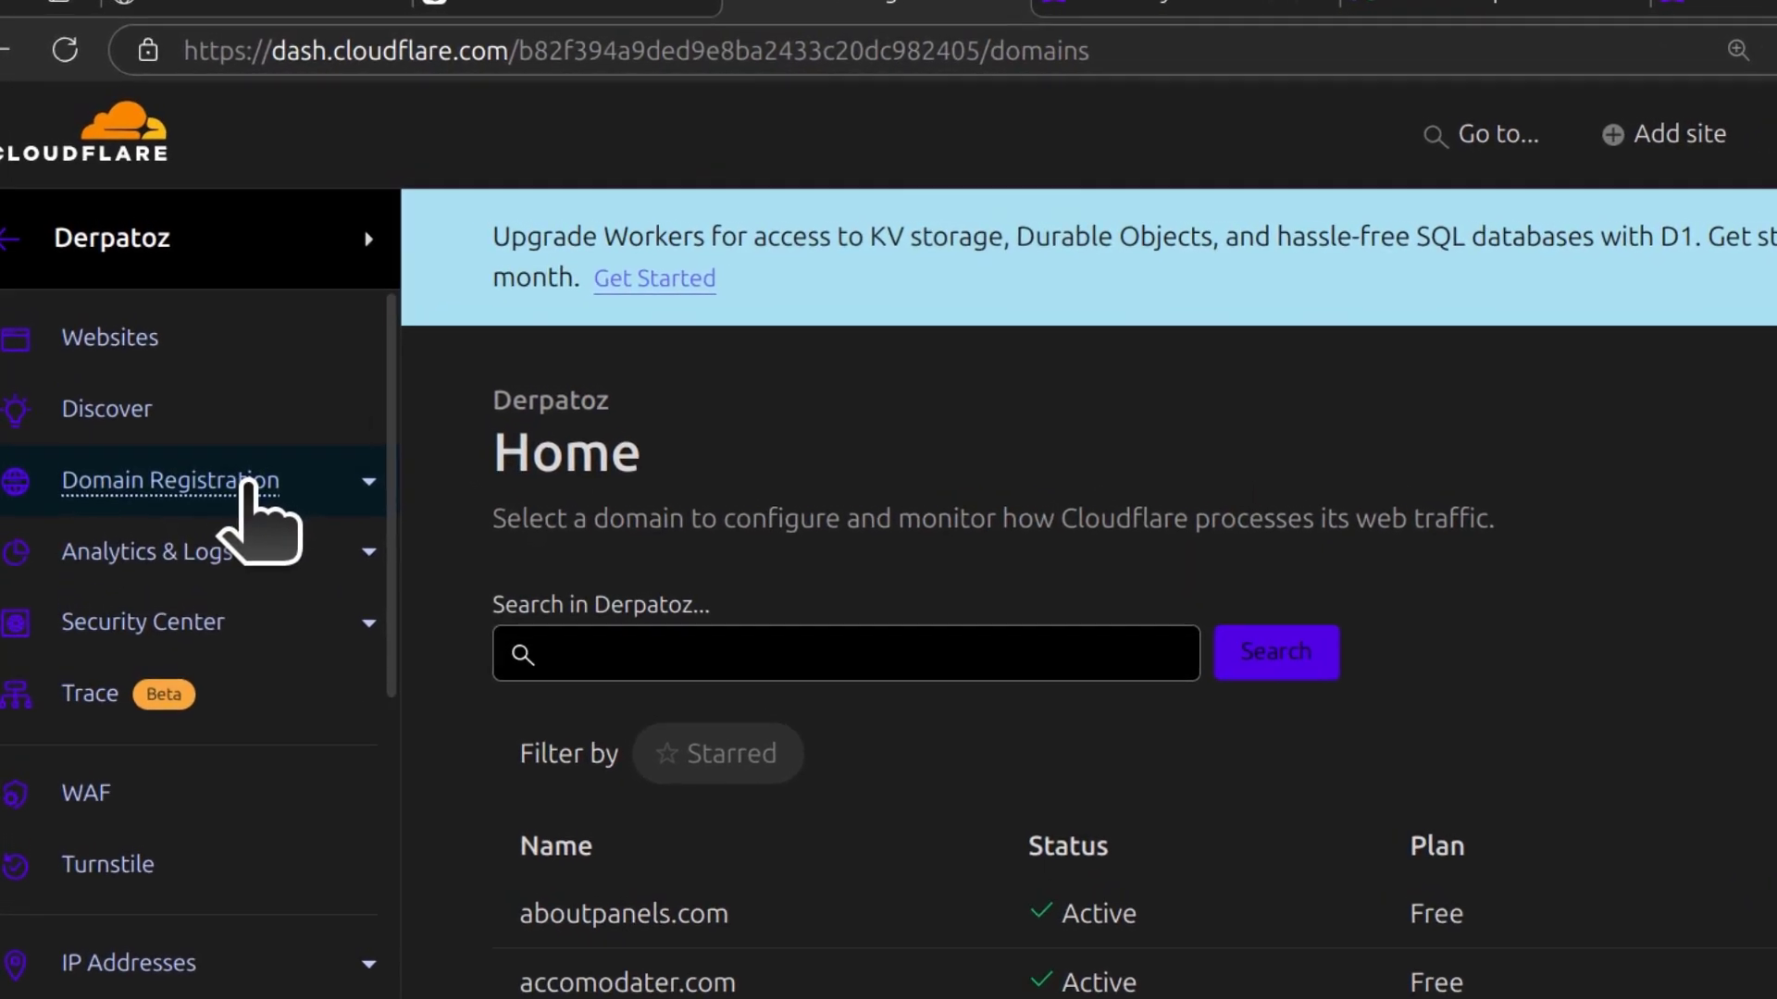
# Go to the Configuration settings for accomodater.com under Manage Domains
pyautogui.click(243, 472)
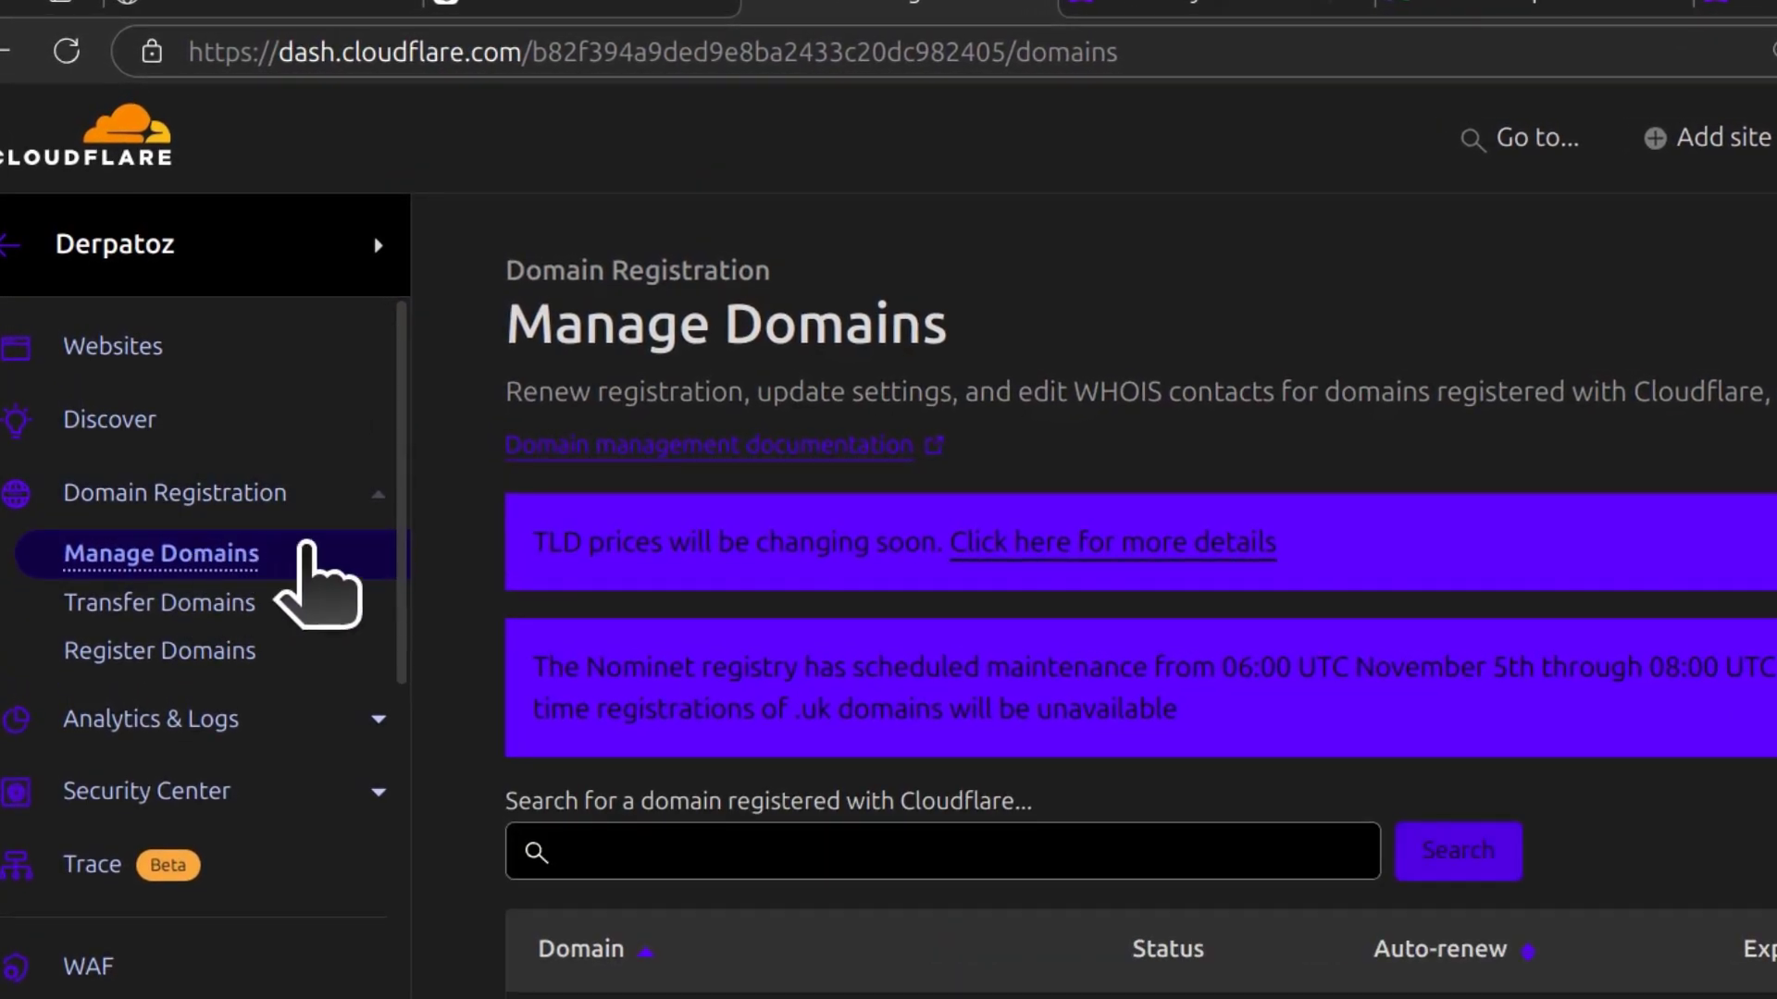
pyautogui.scroll(-1, 549, 945)
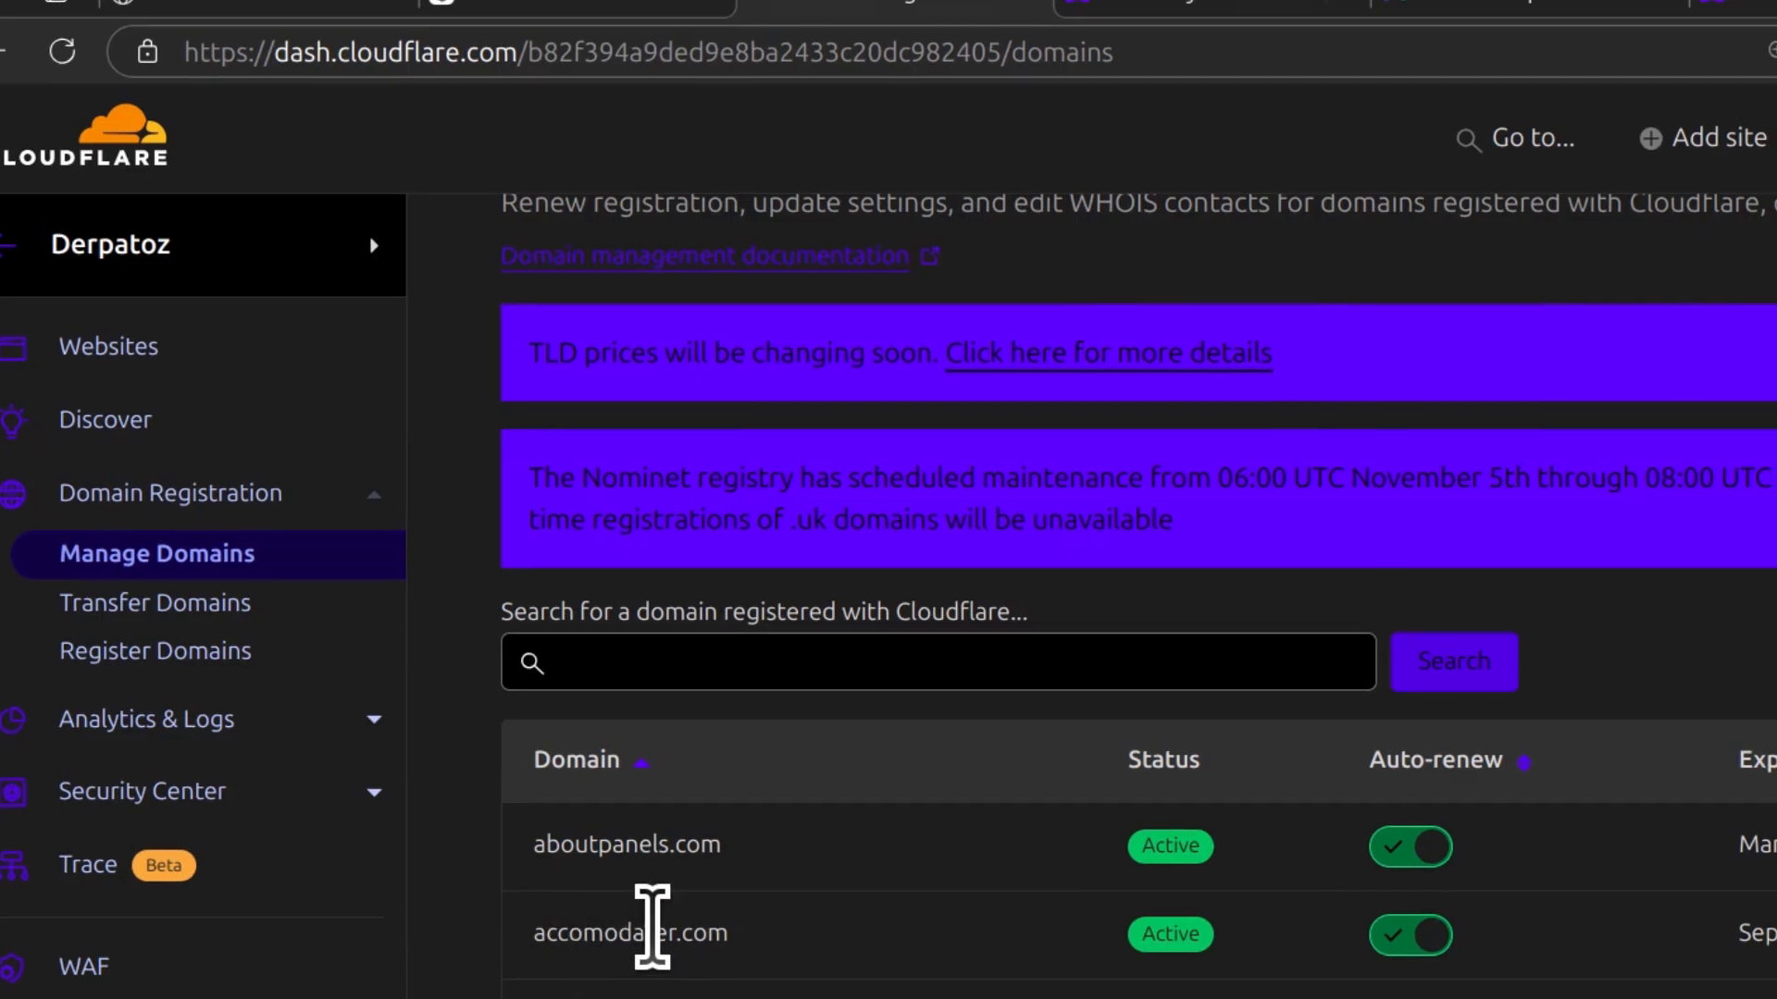
pyautogui.moveTo(571, 932); pyautogui.dragTo(705, 939)
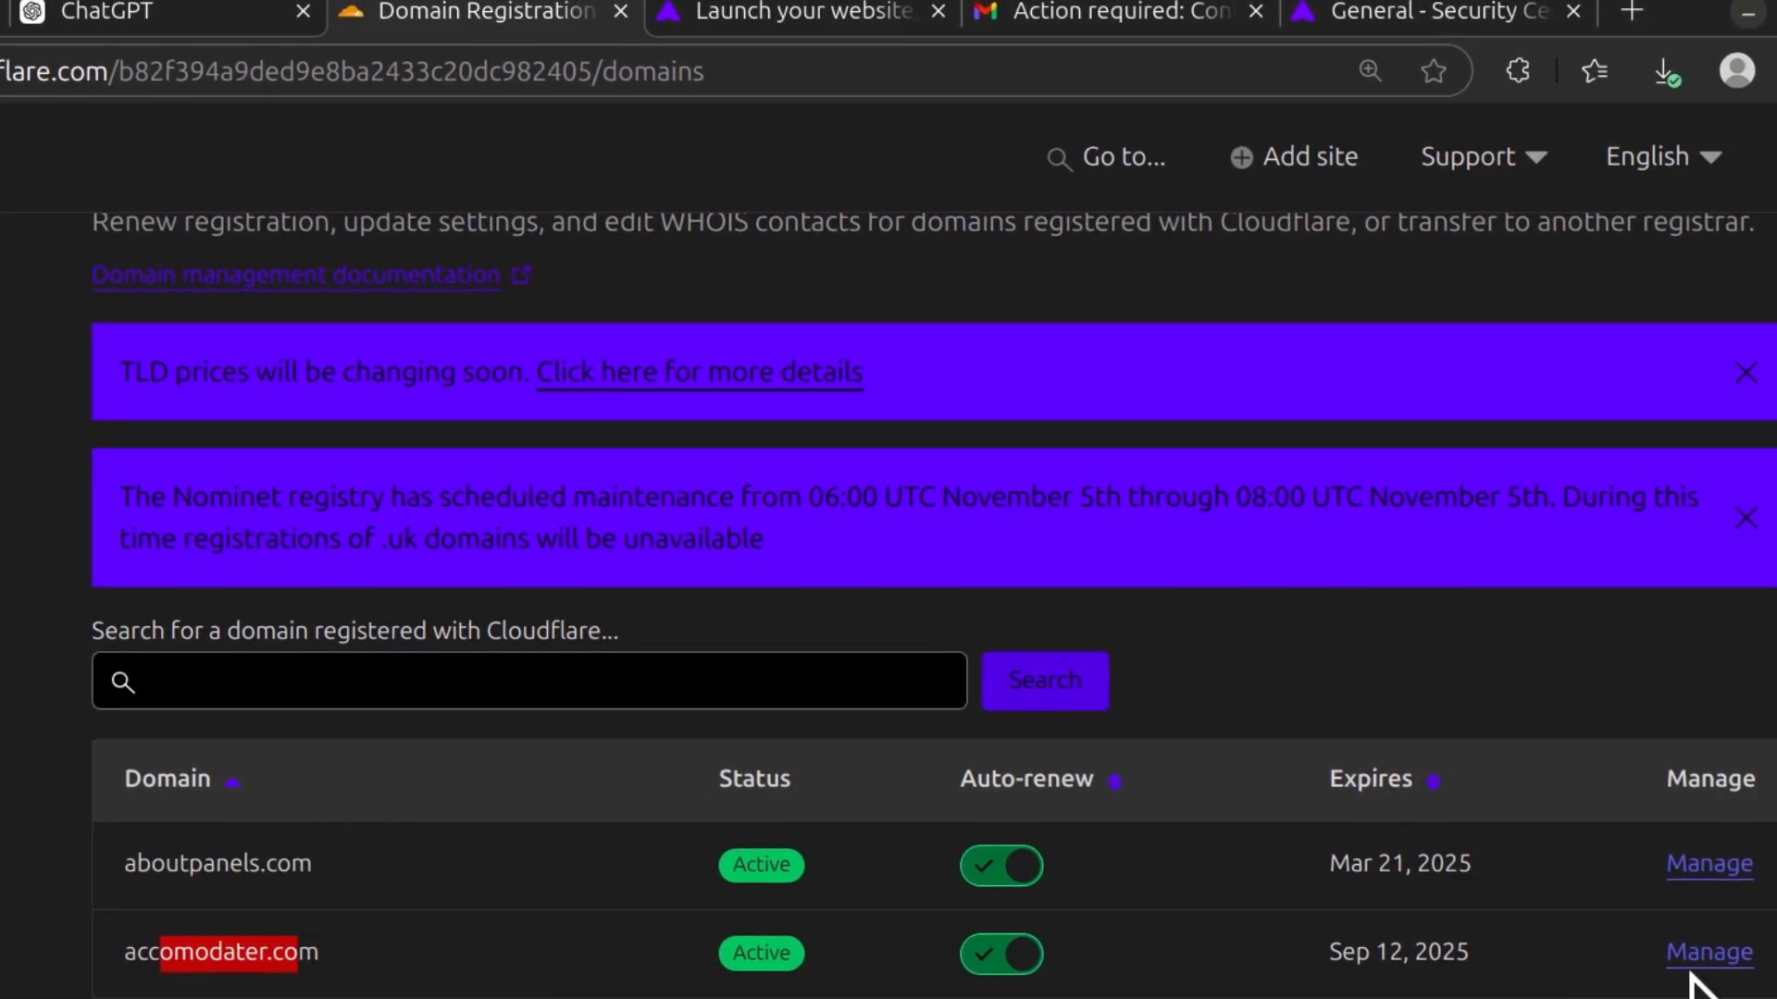
pyautogui.click(1561, 927)
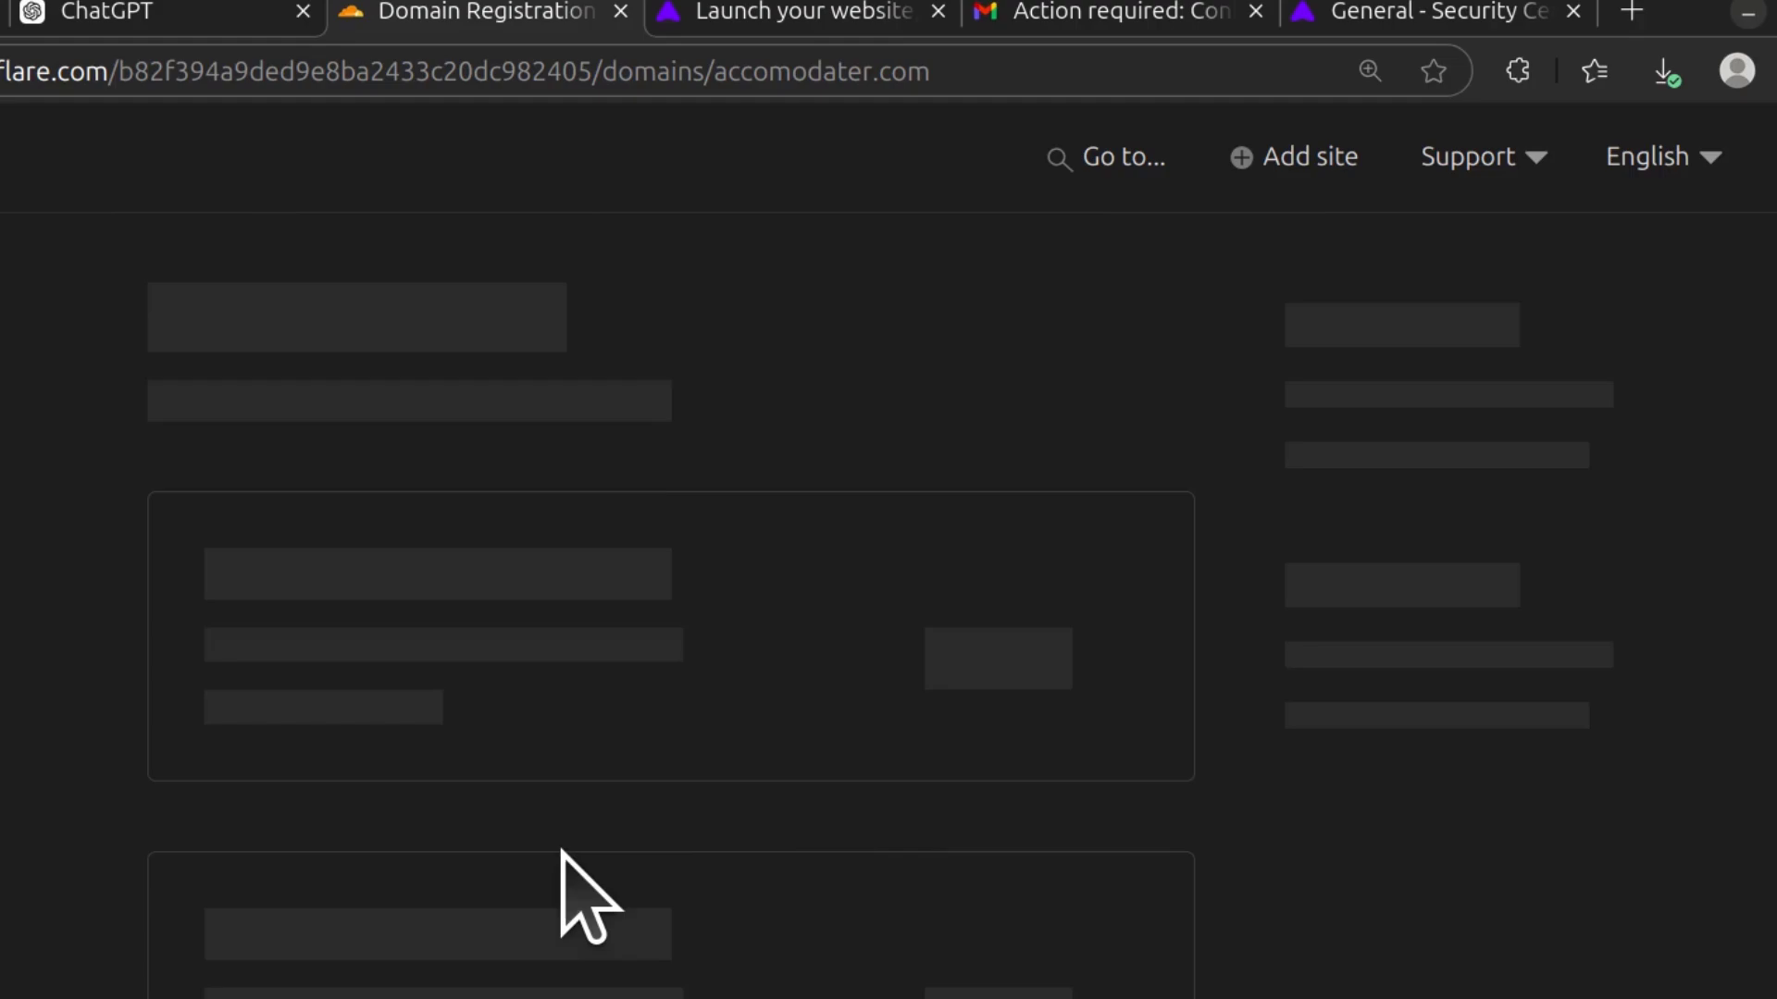
pyautogui.scroll(2, 559, 757)
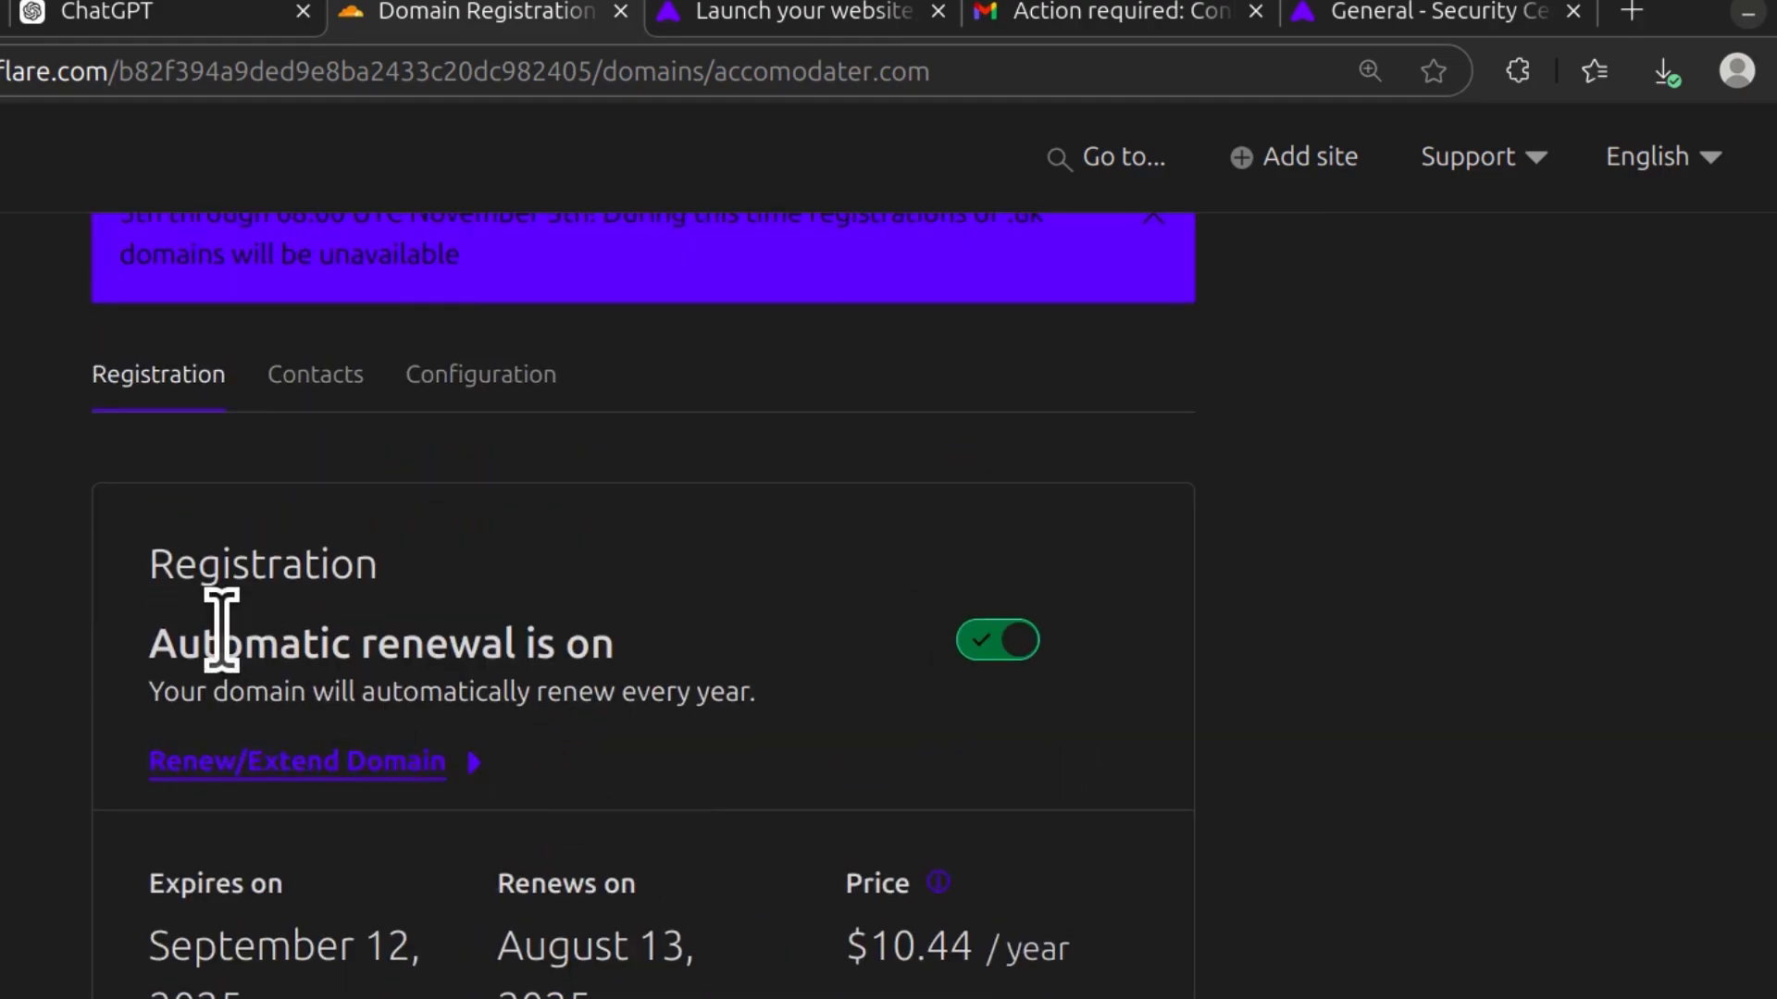
pyautogui.scroll(-2, 545, 809)
pyautogui.scroll(1, 297, 781)
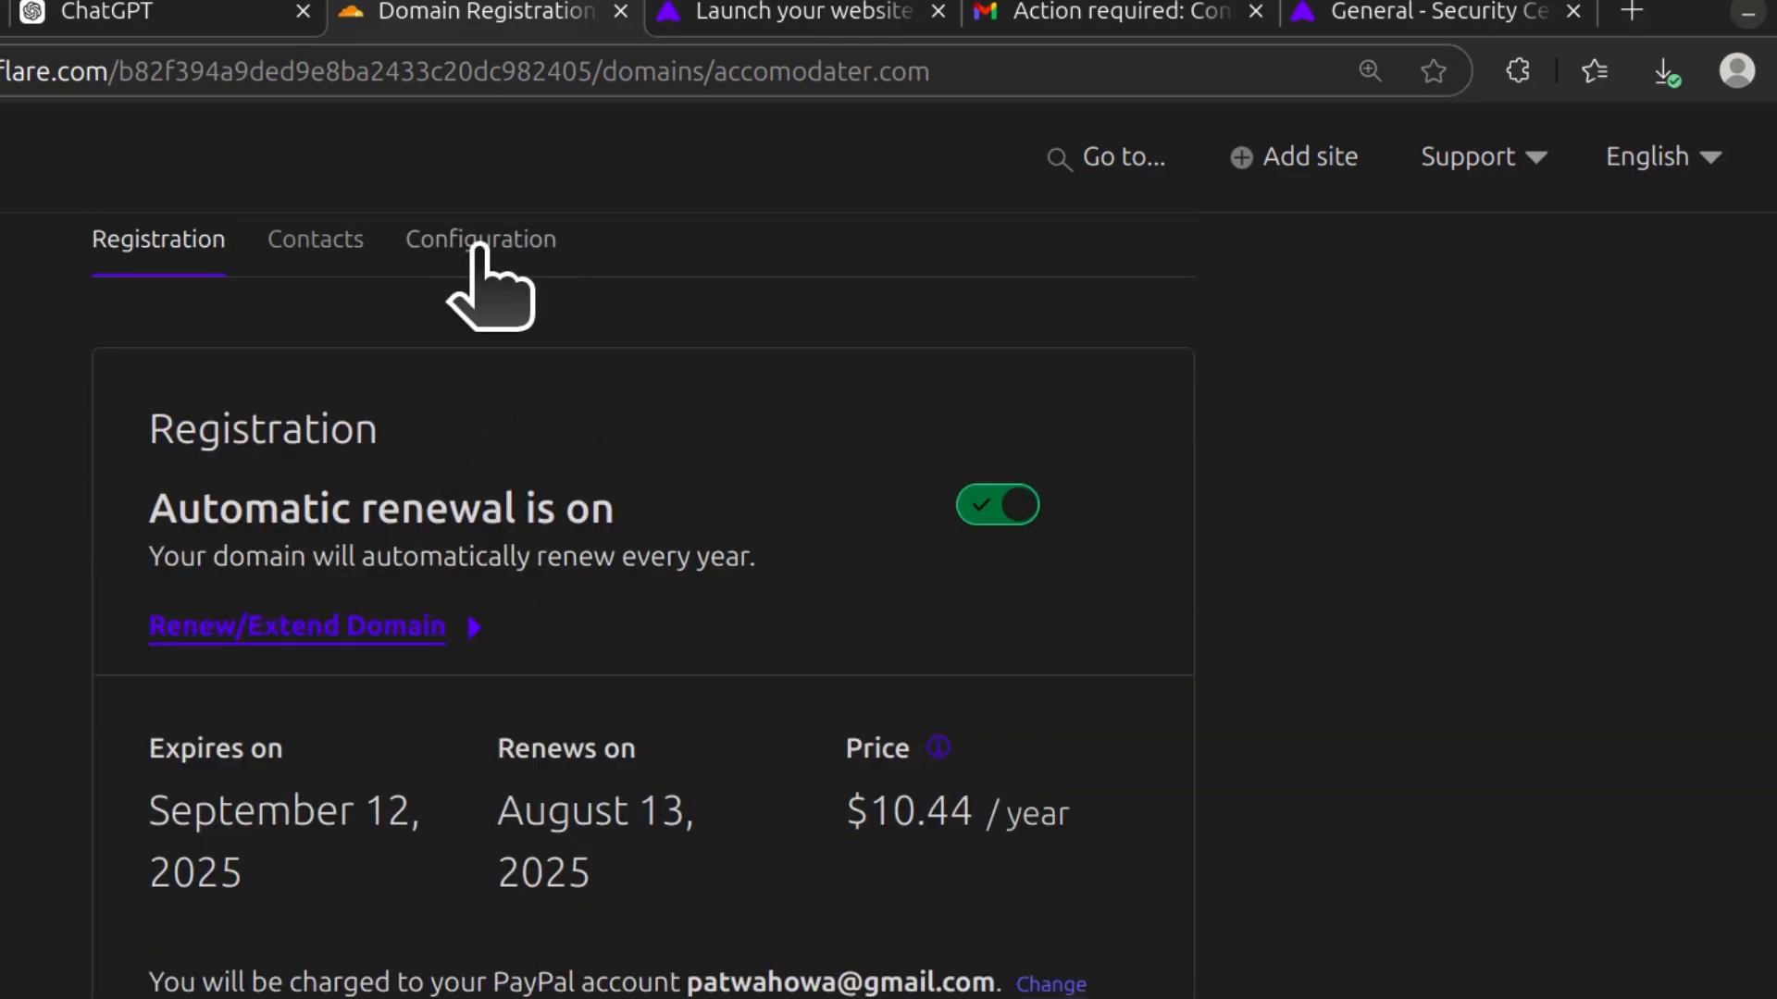
pyautogui.click(472, 248)
pyautogui.scroll(-3, 623, 761)
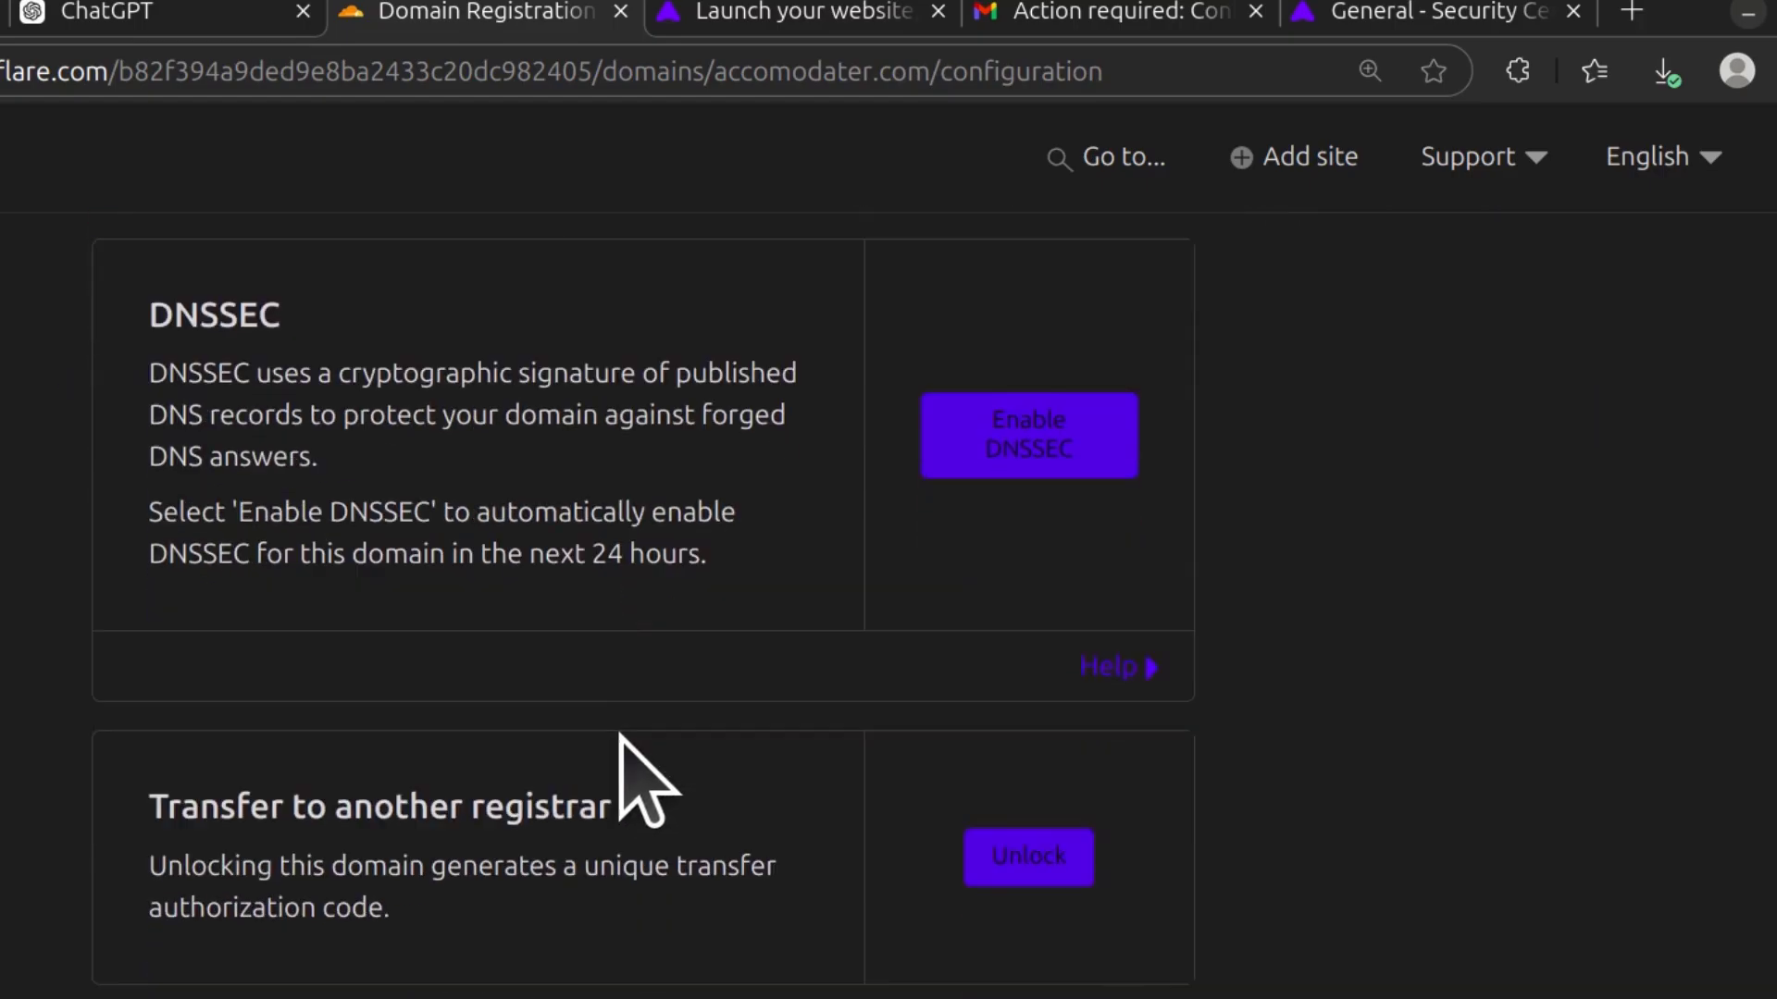
# Unlock accomodater.com for transfer to another registrar
pyautogui.moveTo(161, 712); pyautogui.dragTo(613, 711)
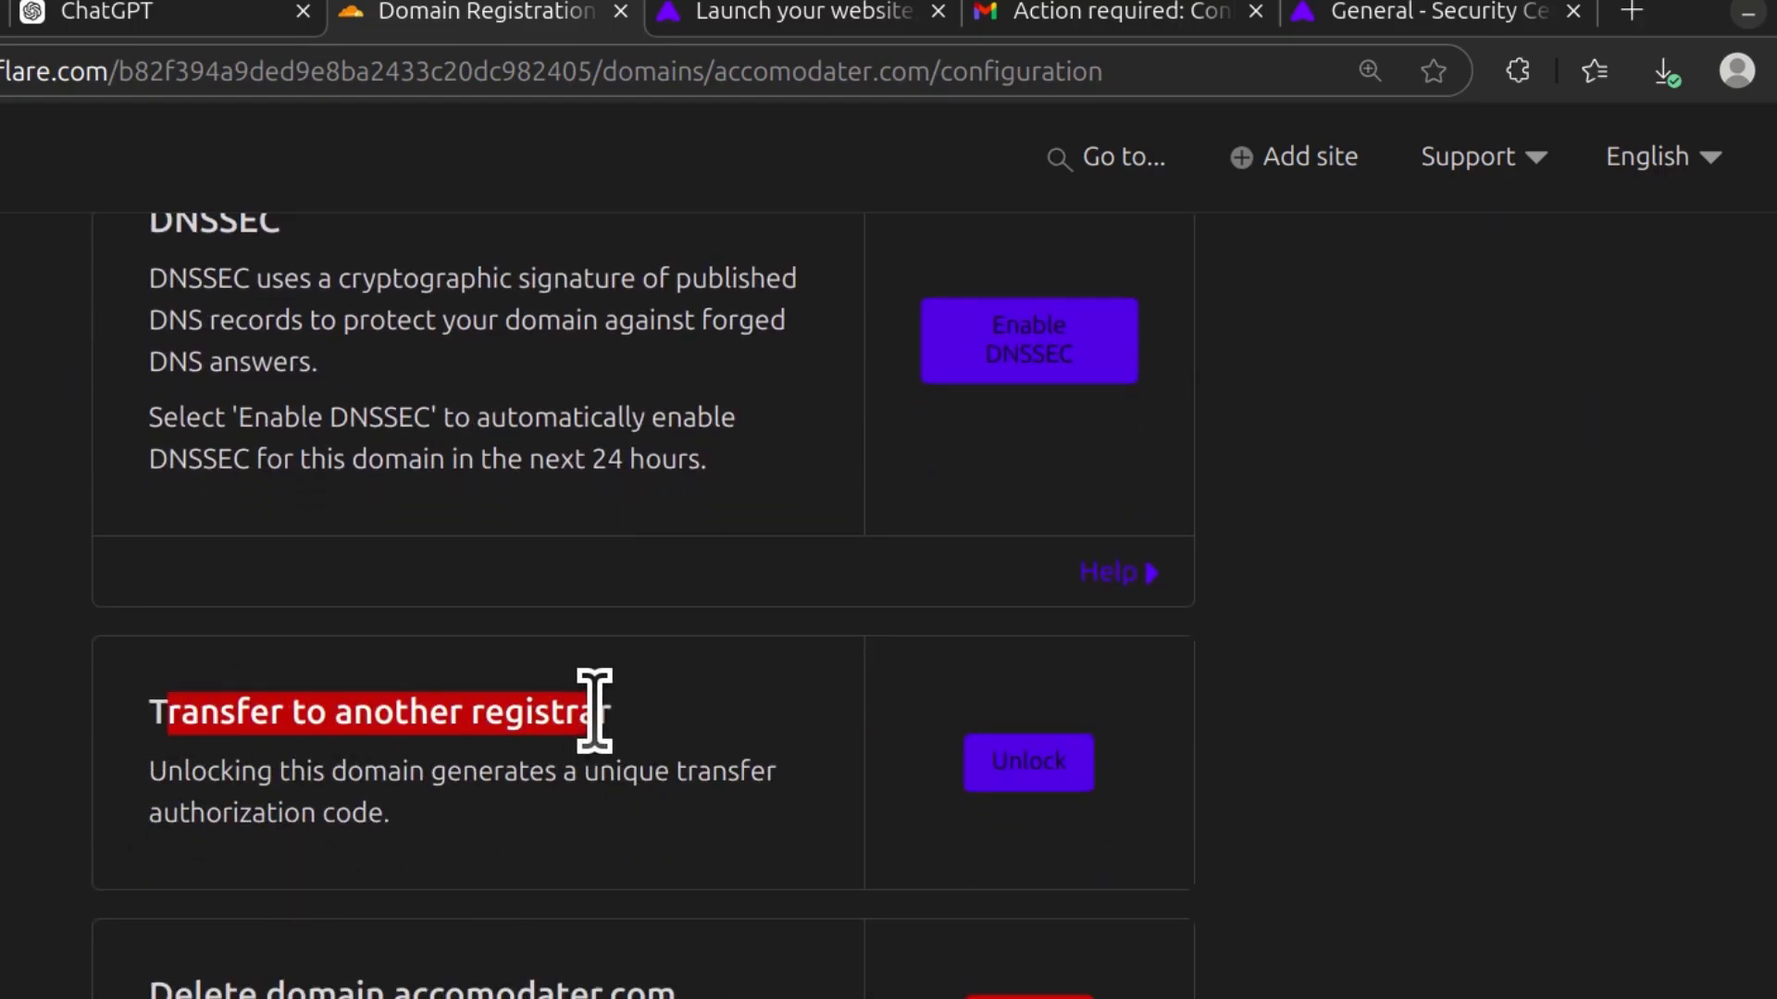
pyautogui.click(1039, 766)
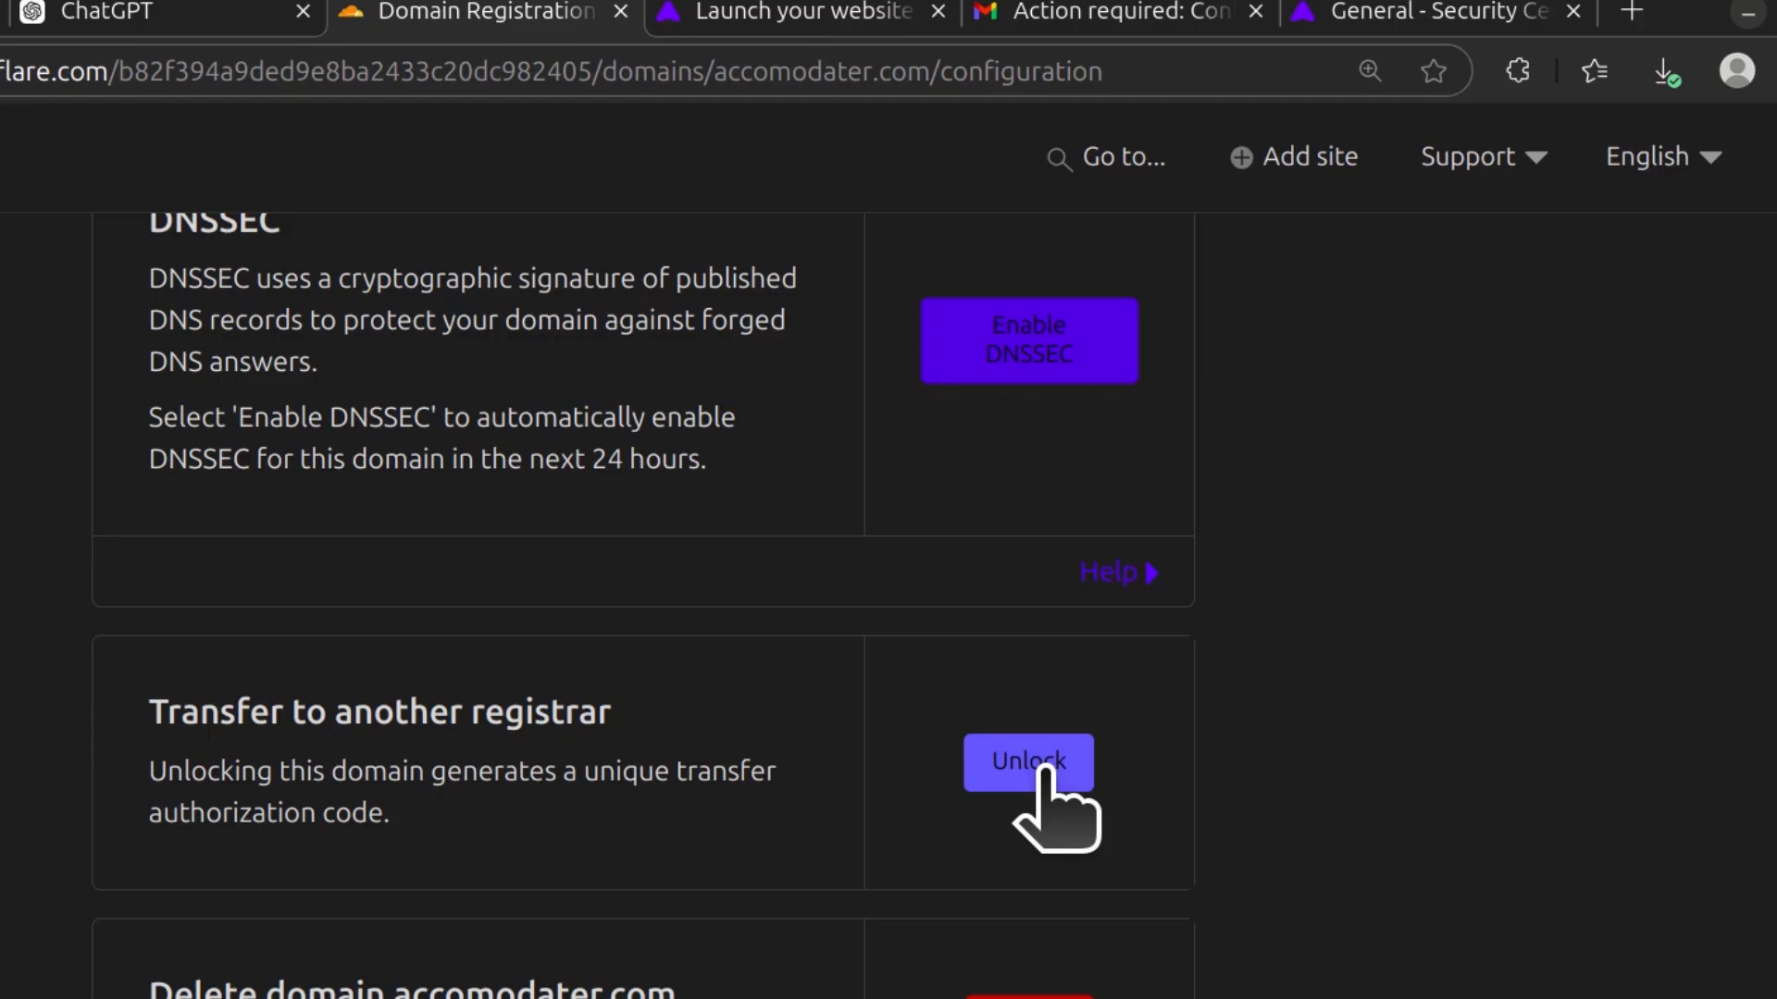
pyautogui.click(1028, 764)
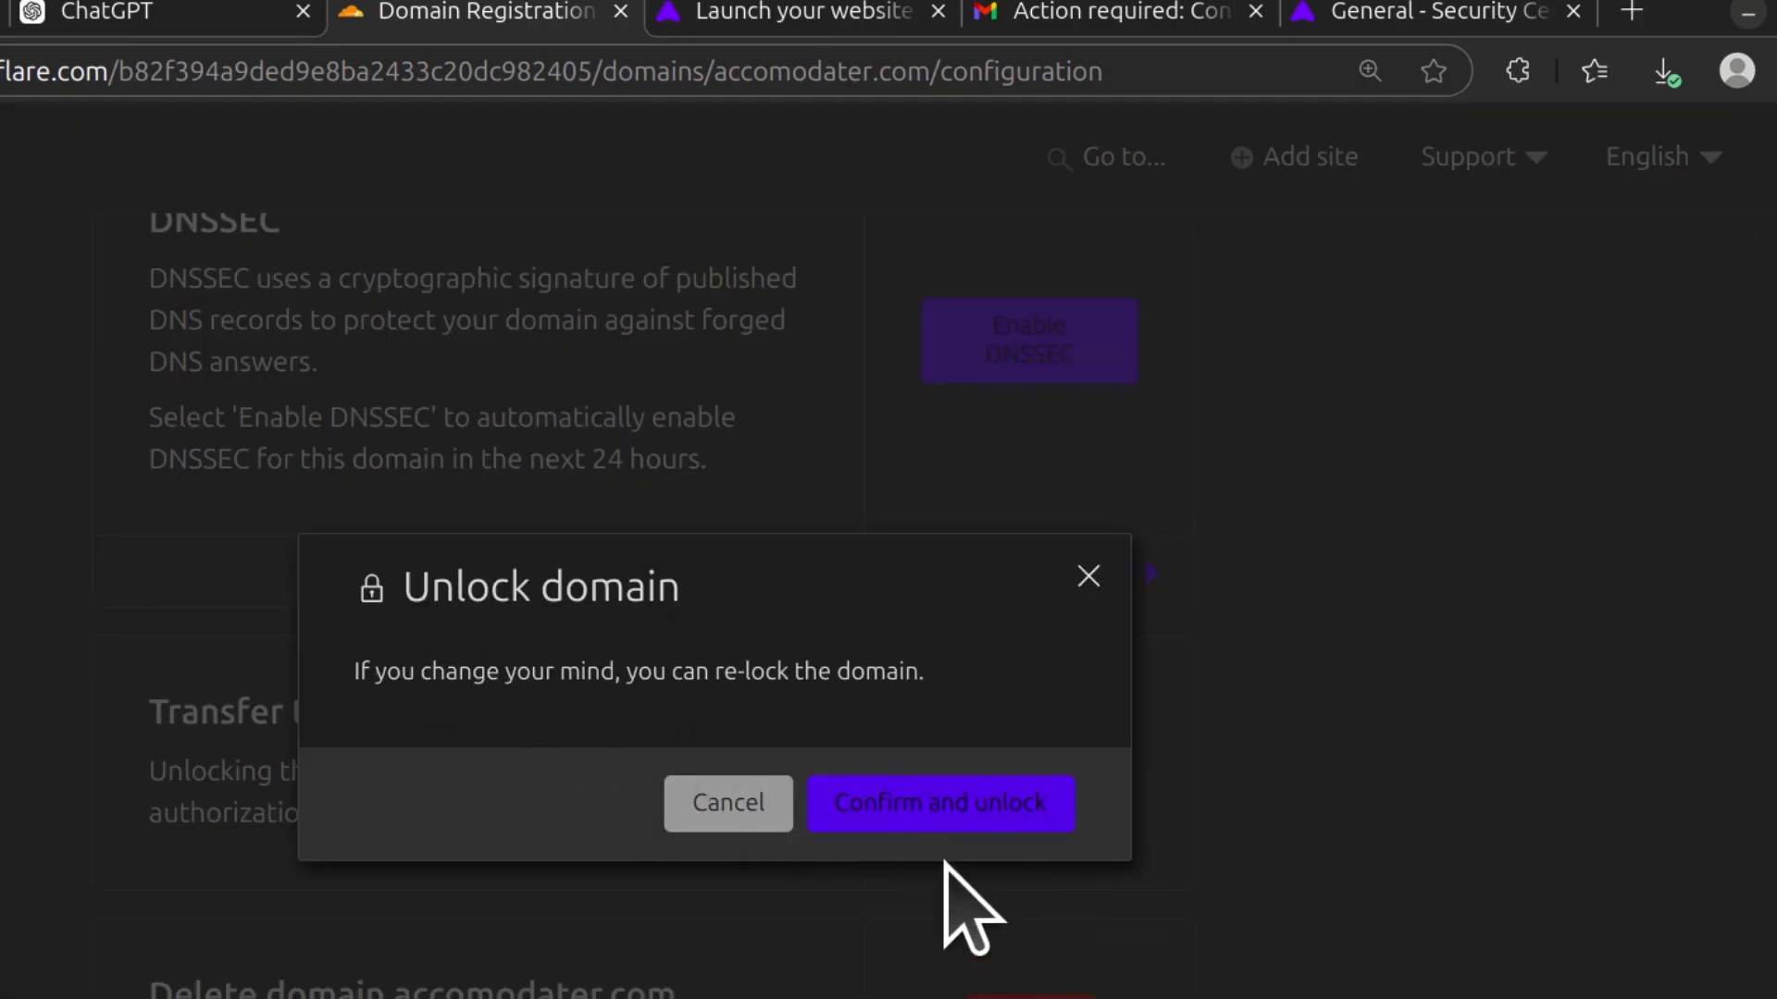
pyautogui.click(926, 806)
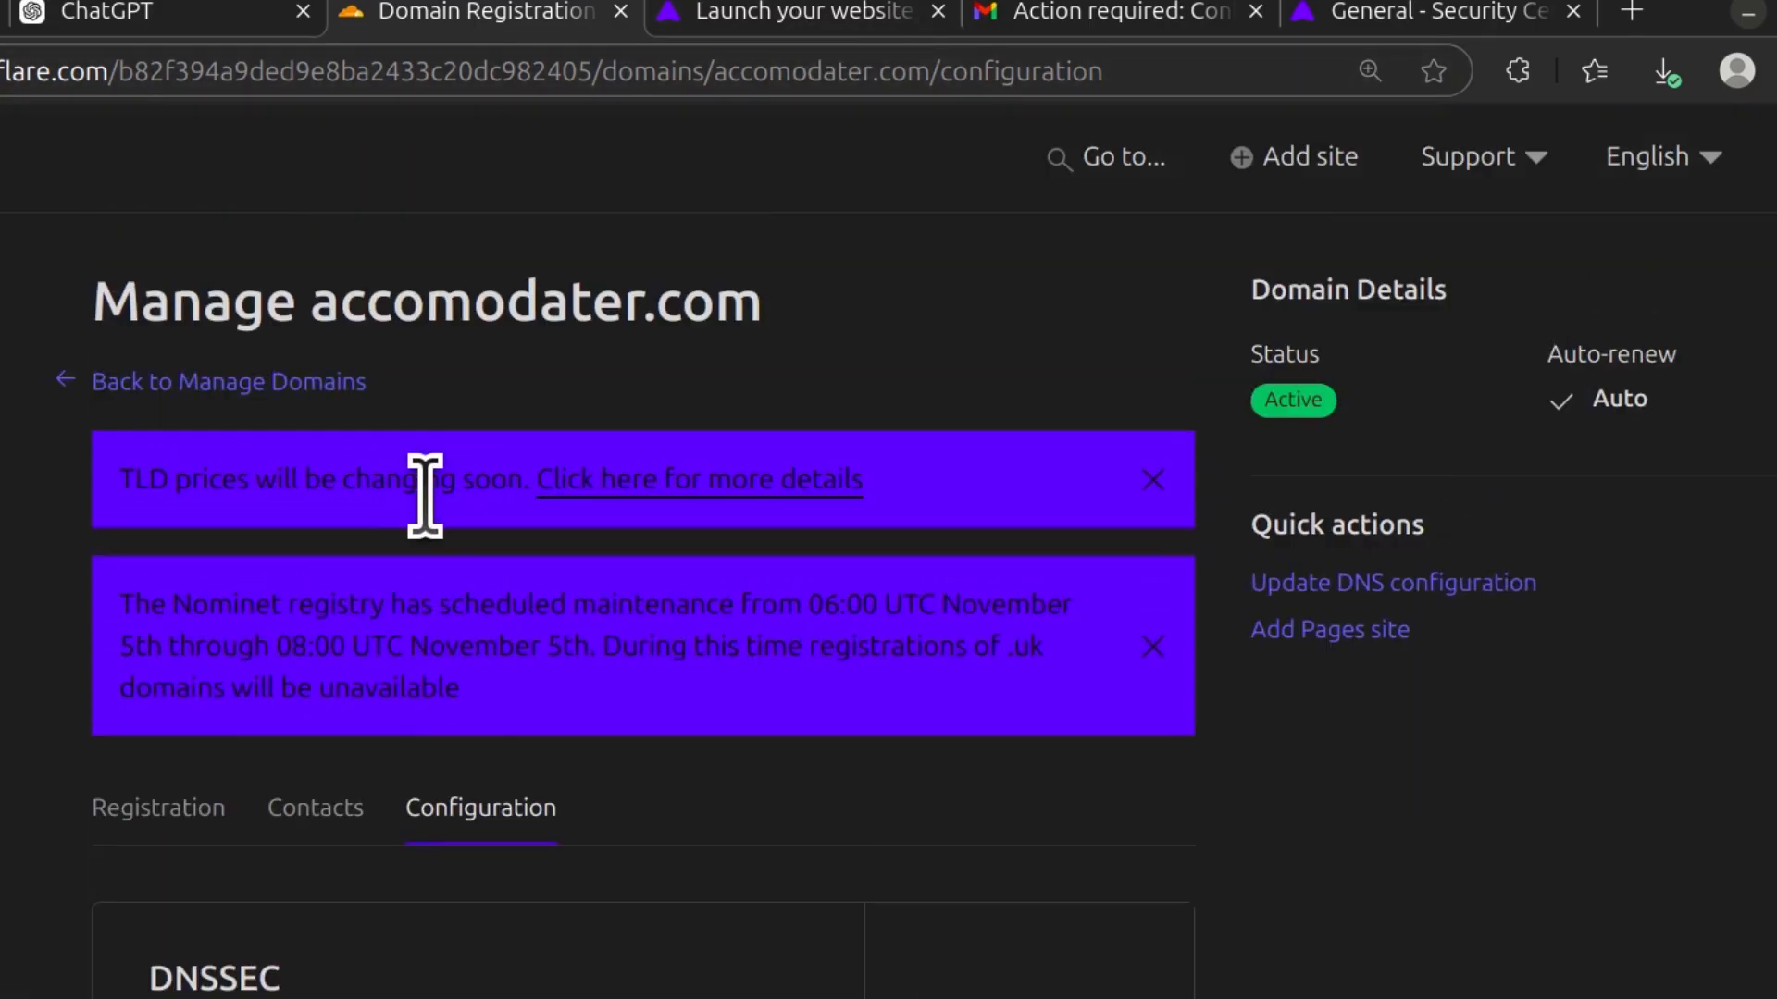
# Copy the domain name accomodater.com from the page title
pyautogui.moveTo(460, 258); pyautogui.dragTo(861, 261)
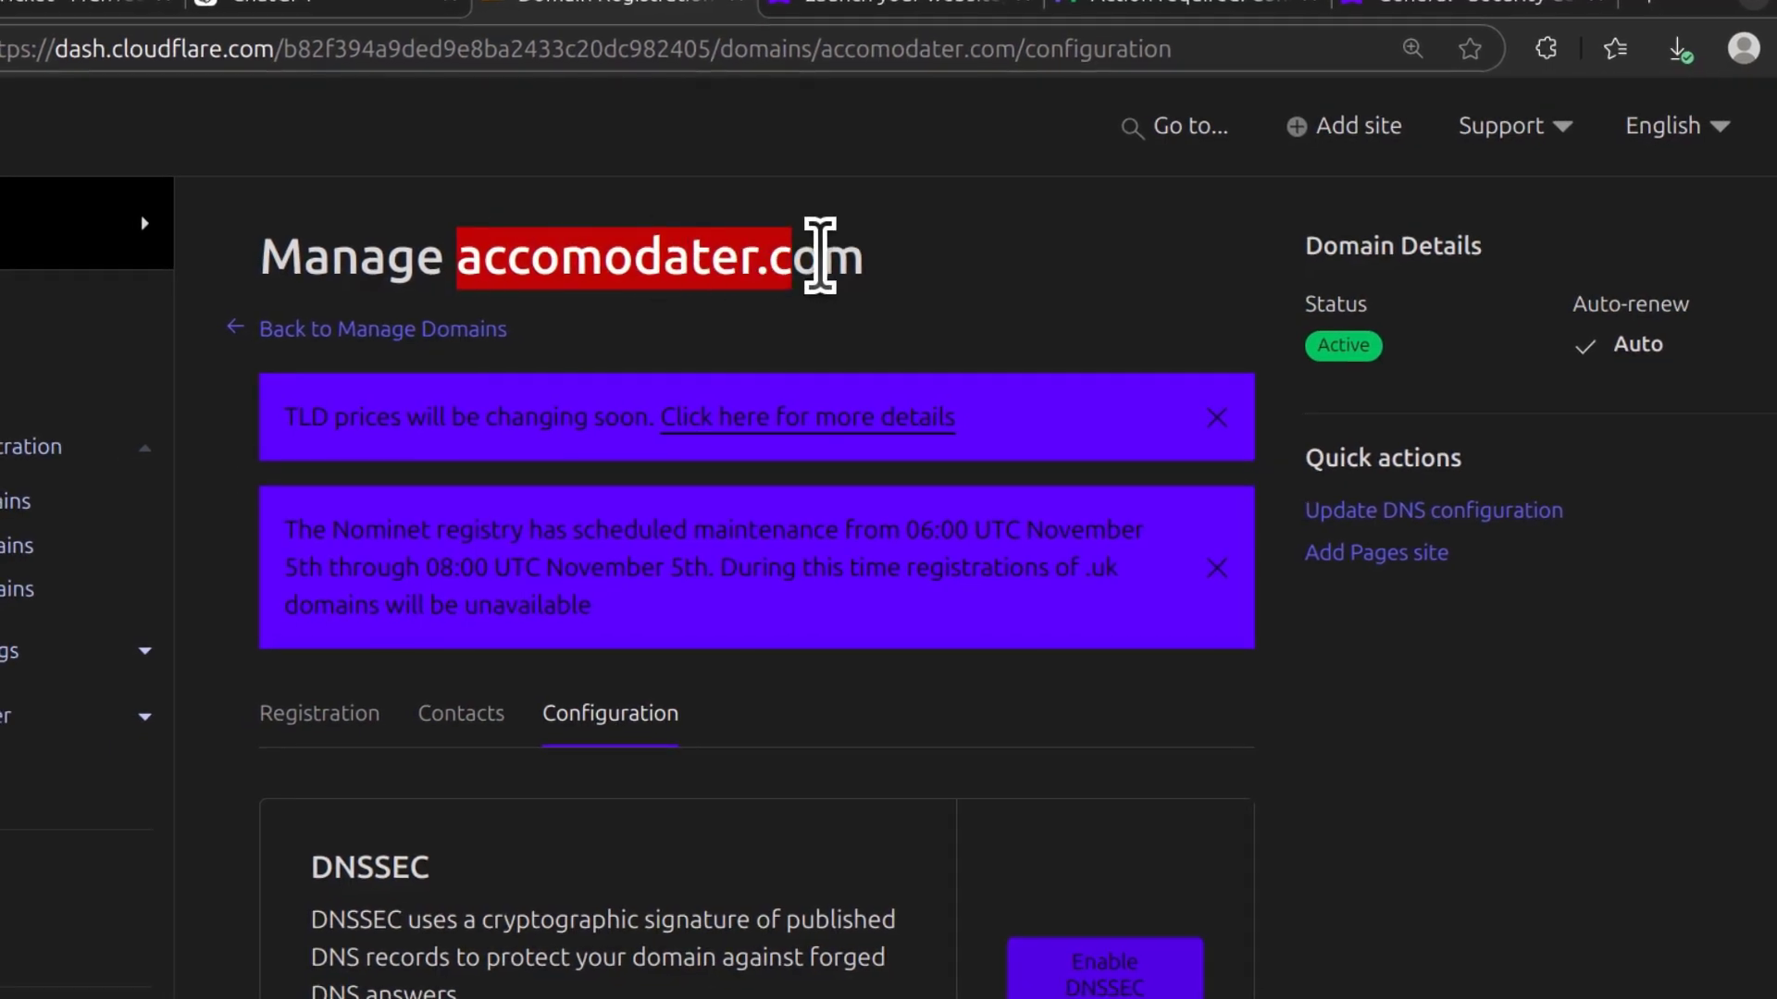
pyautogui.rightClick(792, 257)
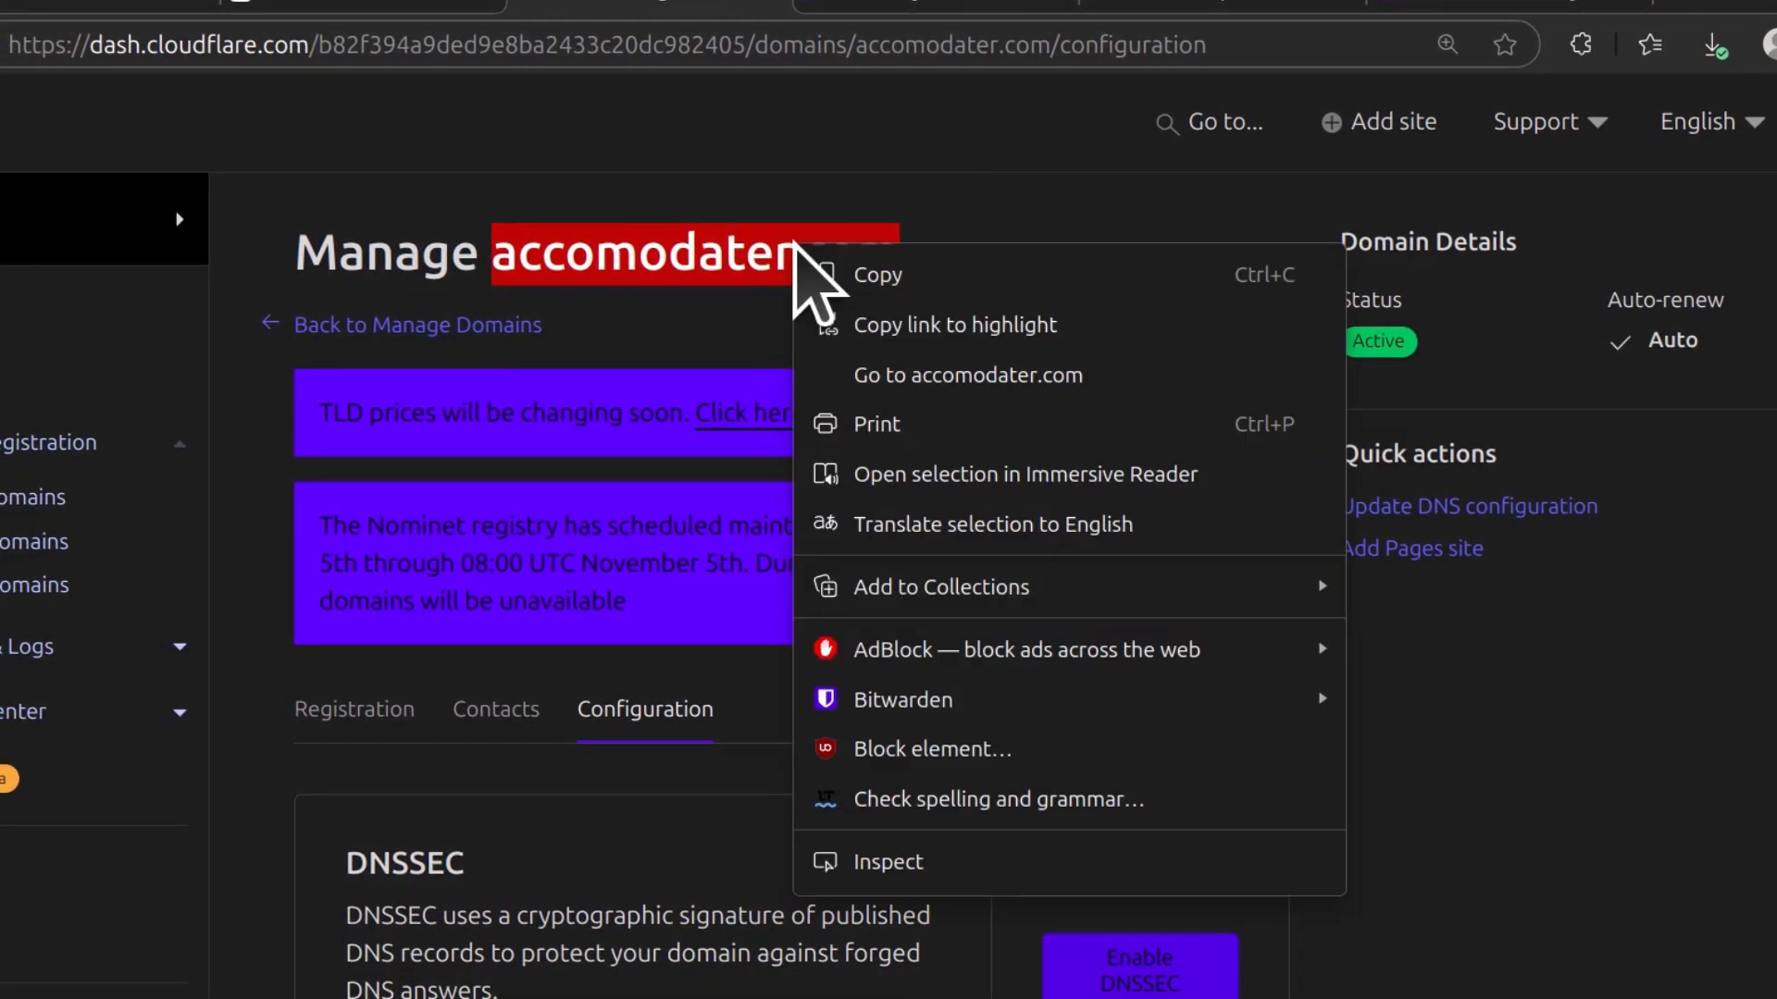
pyautogui.click(862, 273)
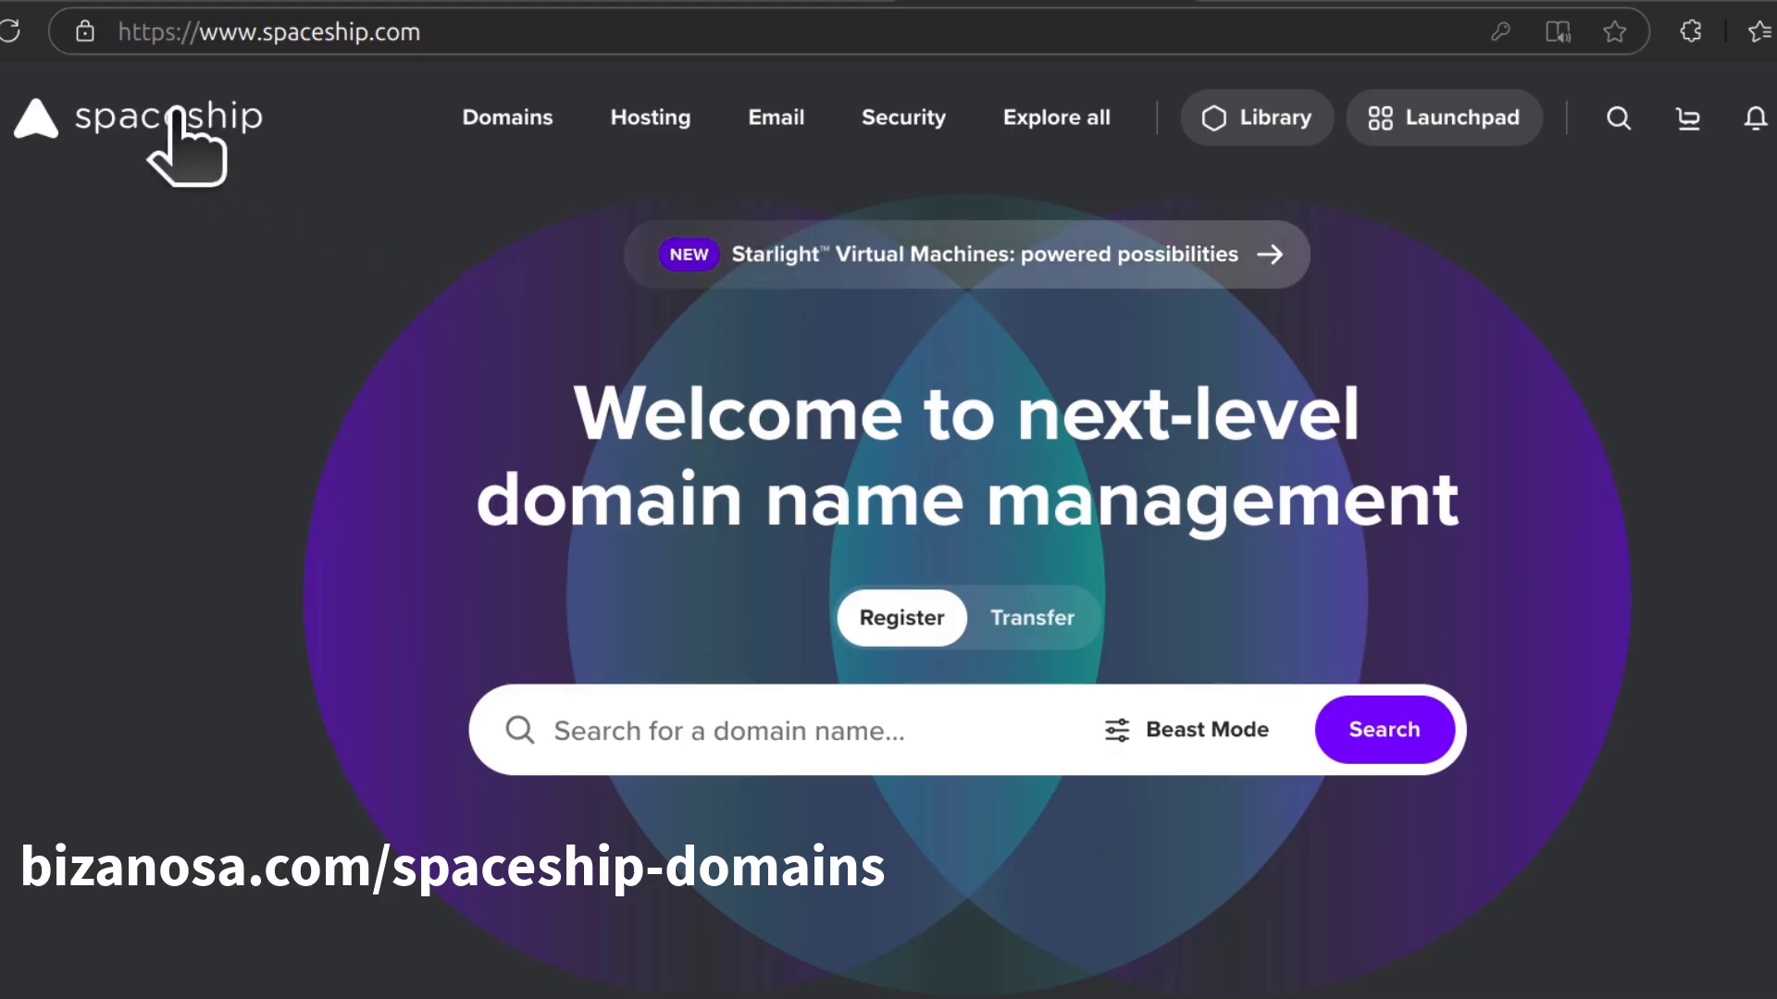
pyautogui.rightClick(170, 123)
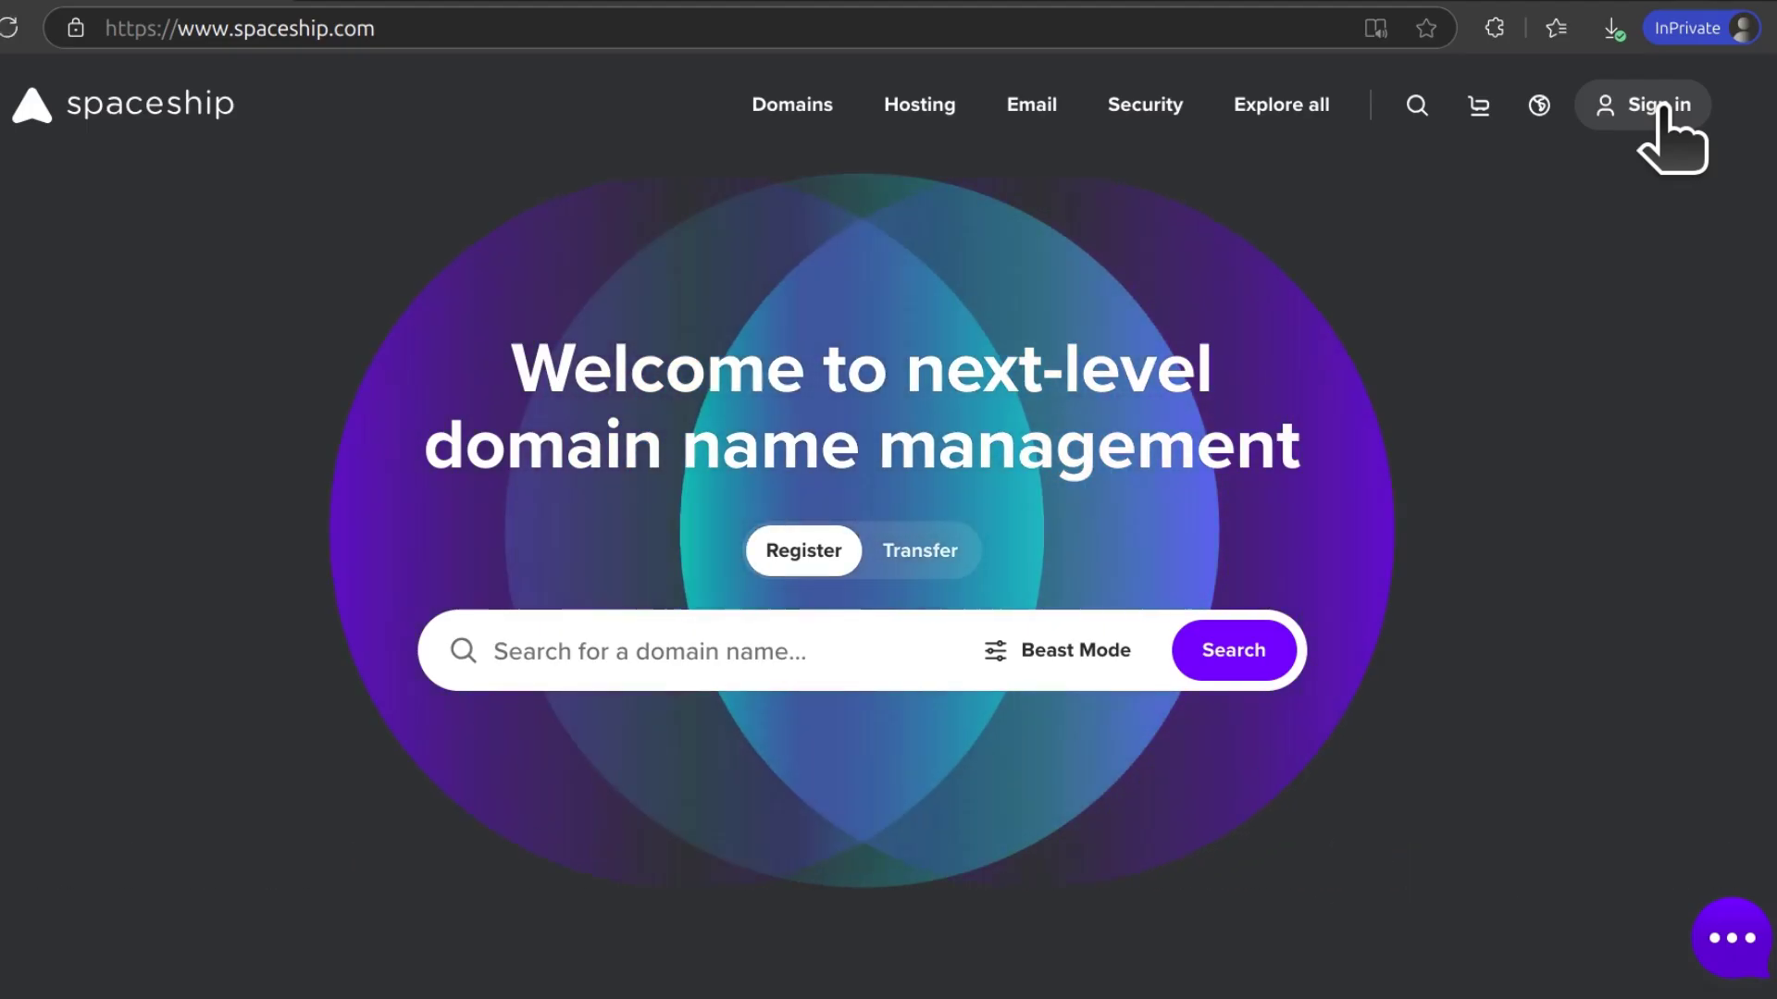
pyautogui.click(1659, 106)
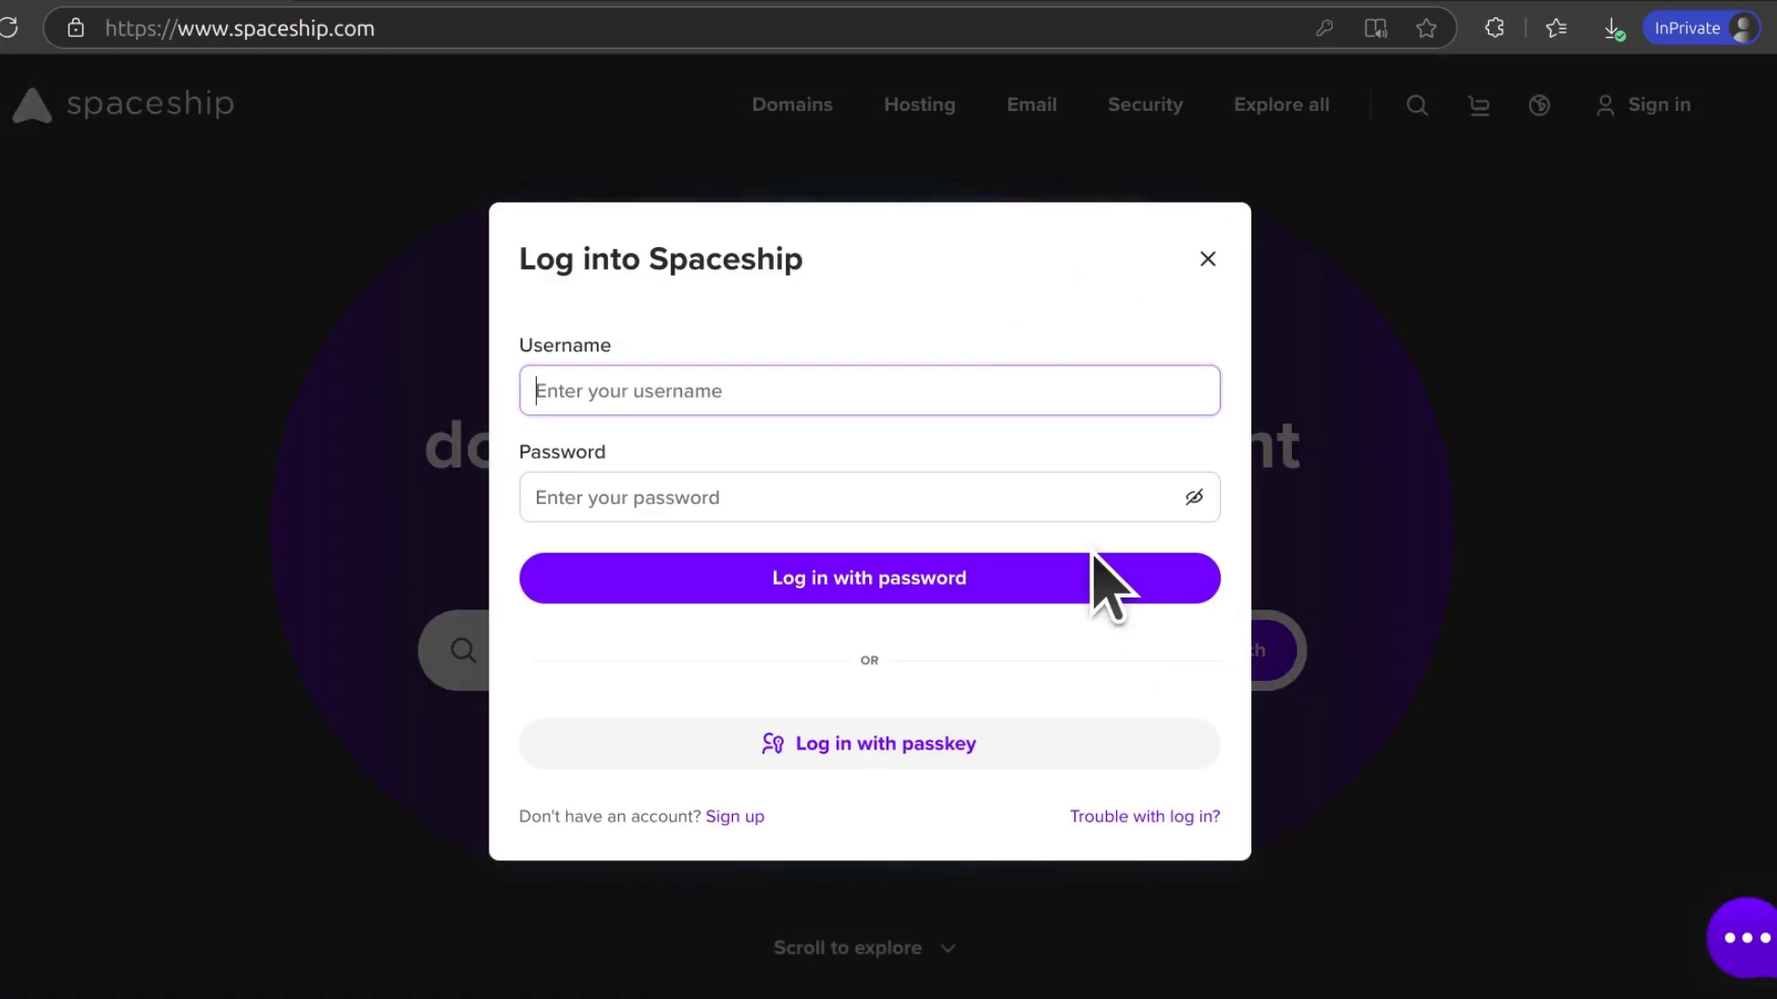
pyautogui.click(736, 818)
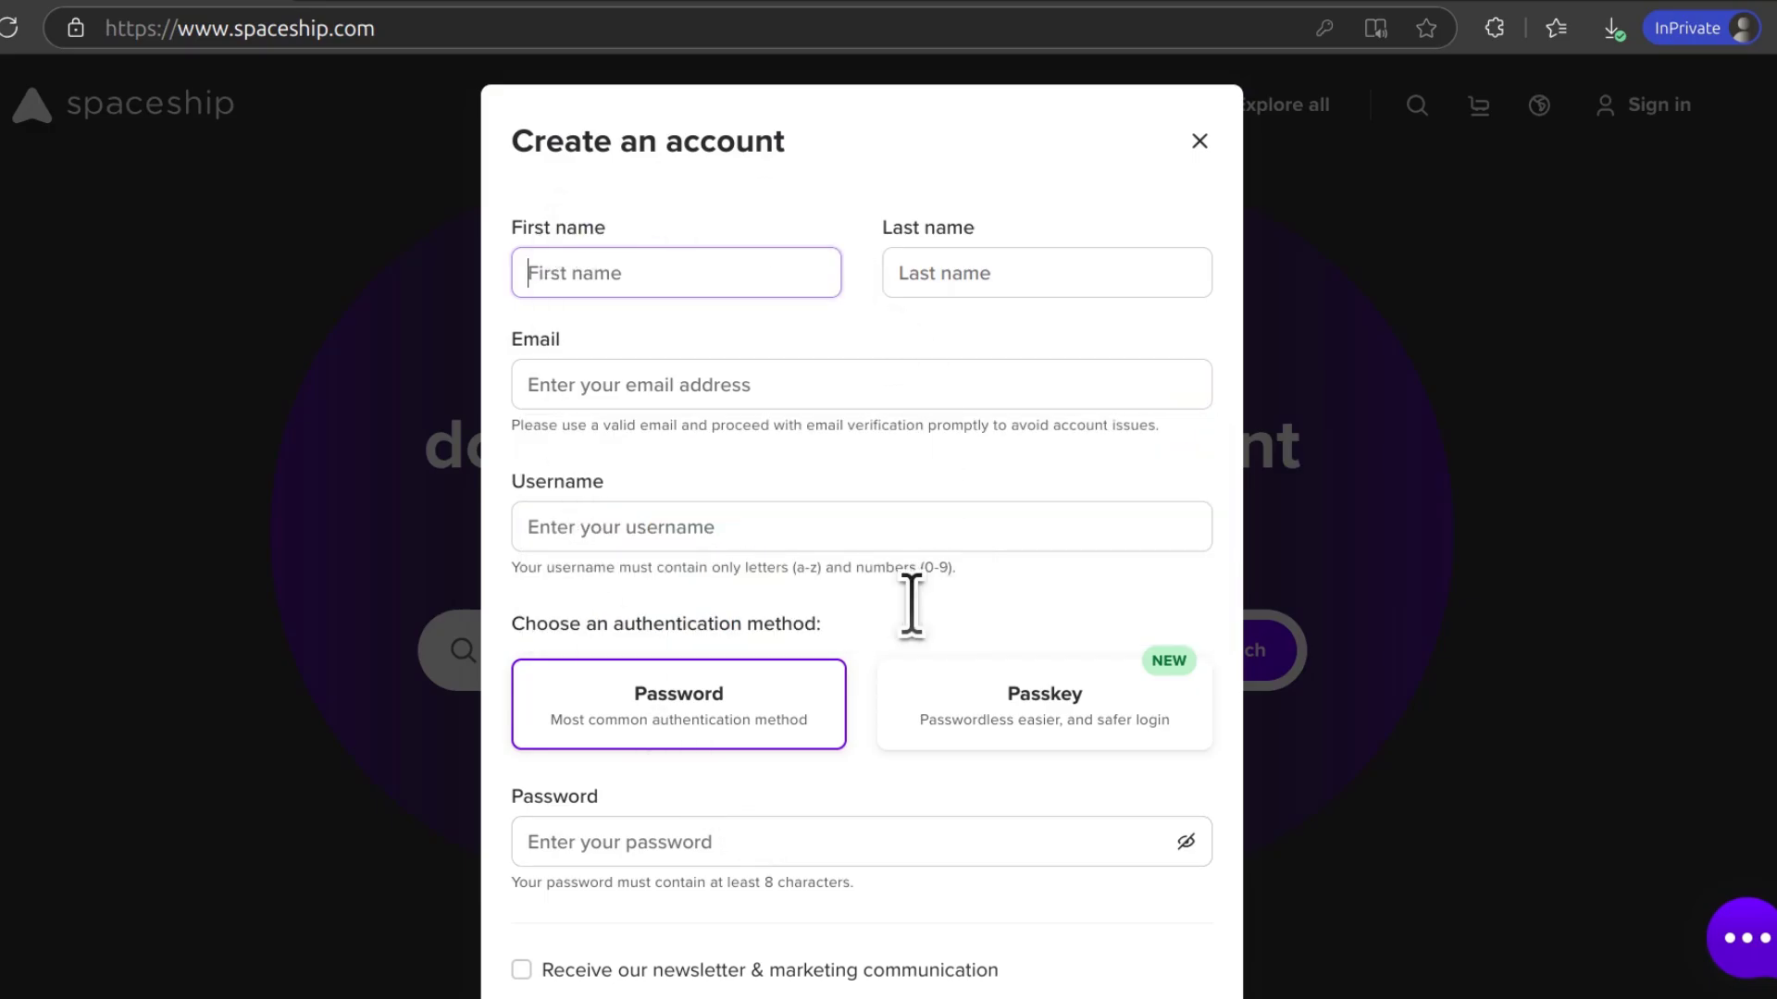
pyautogui.scroll(-3, 889, 680)
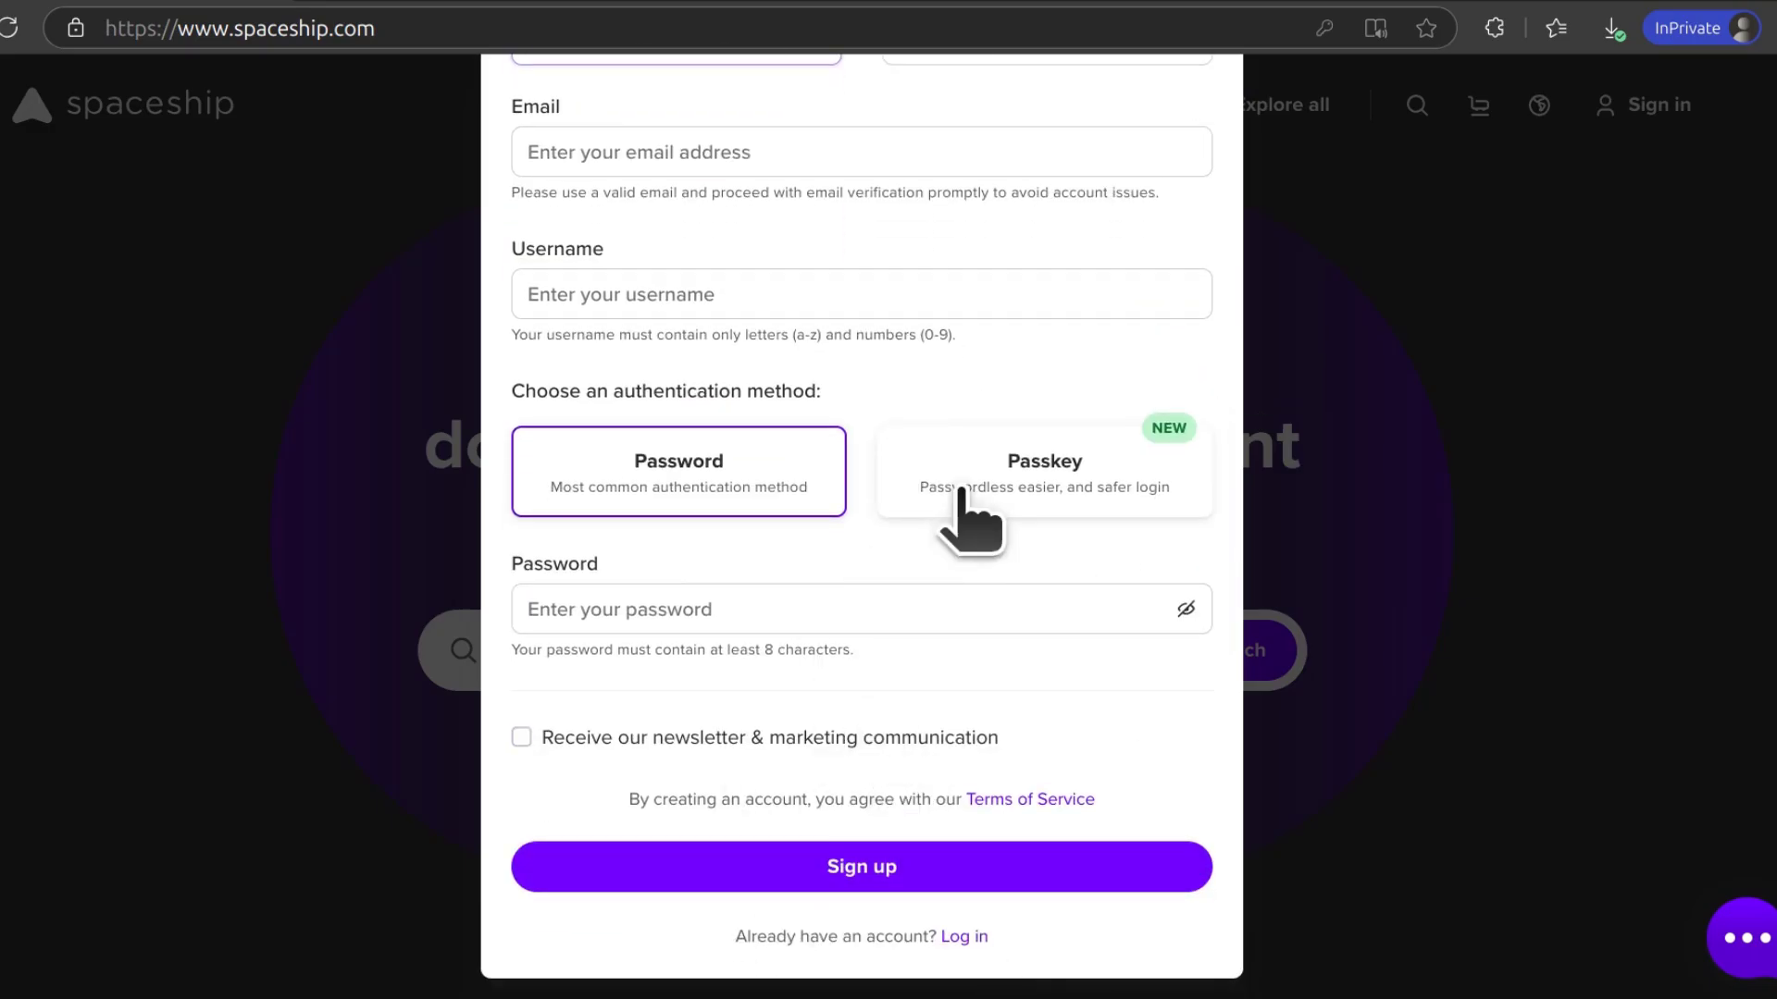
pyautogui.scroll(3, 972, 516)
pyautogui.click(1200, 140)
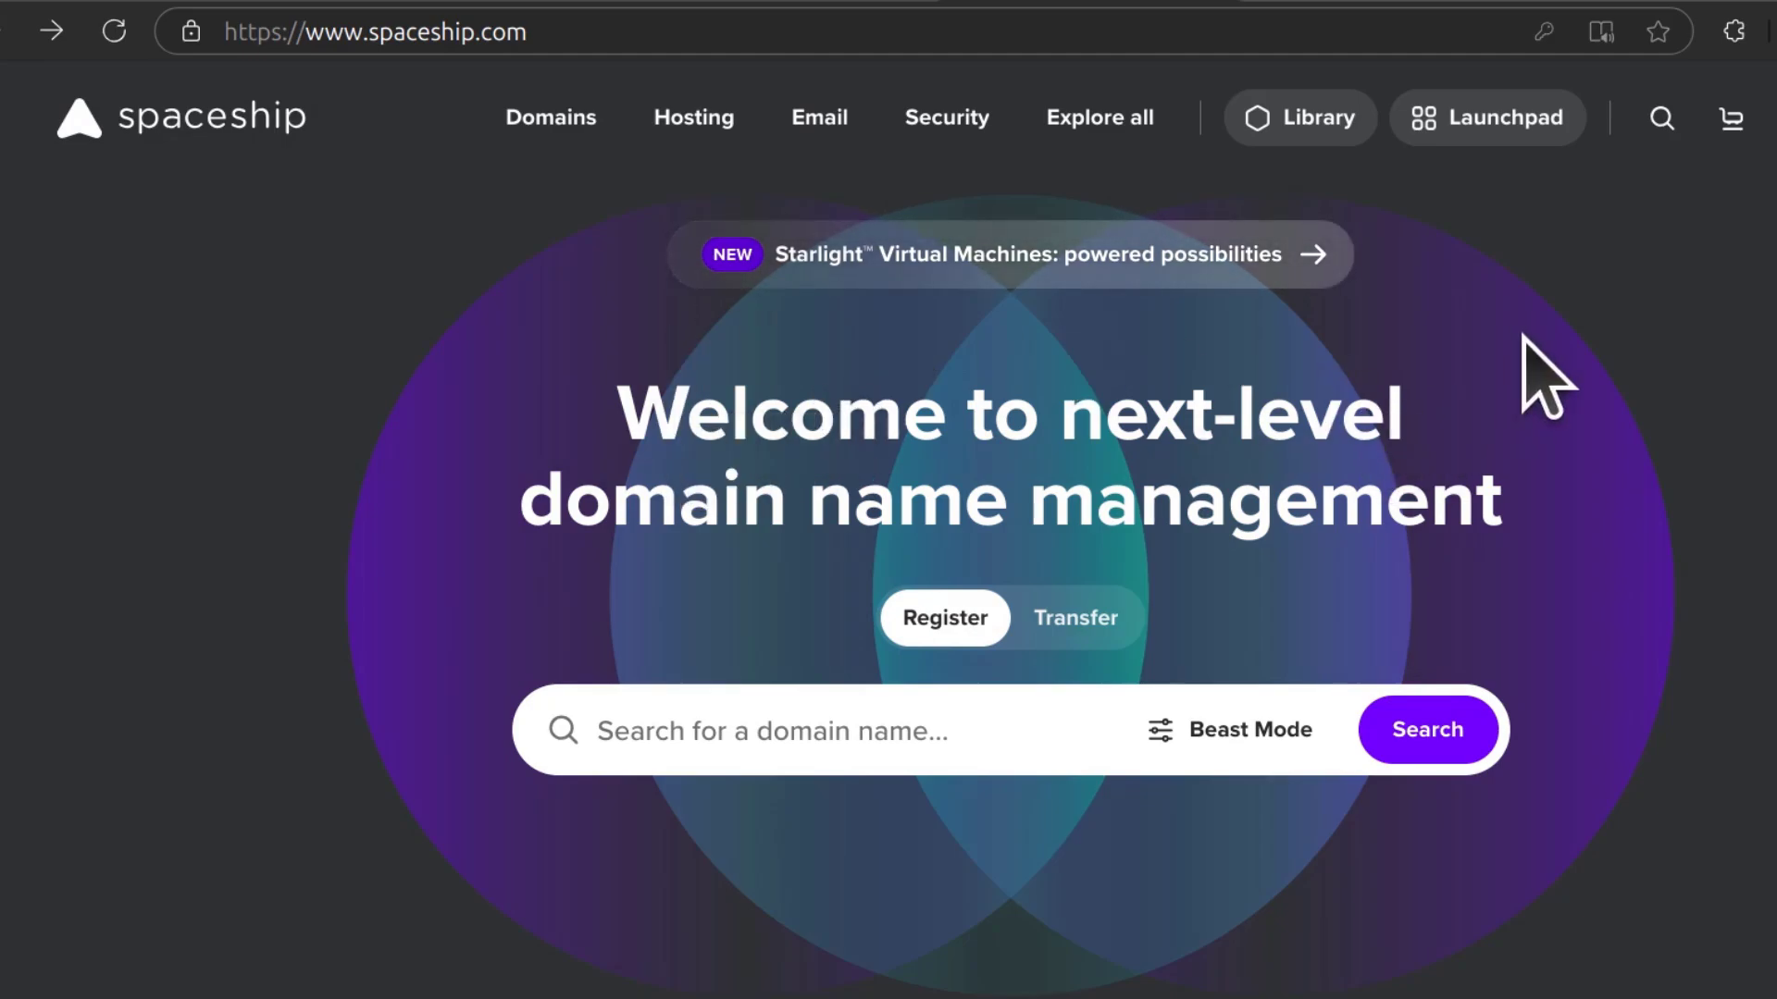
# Switch Spaceship's search to Transfer and submit accomodater.com and virtualsudo.com
pyautogui.click(1080, 621)
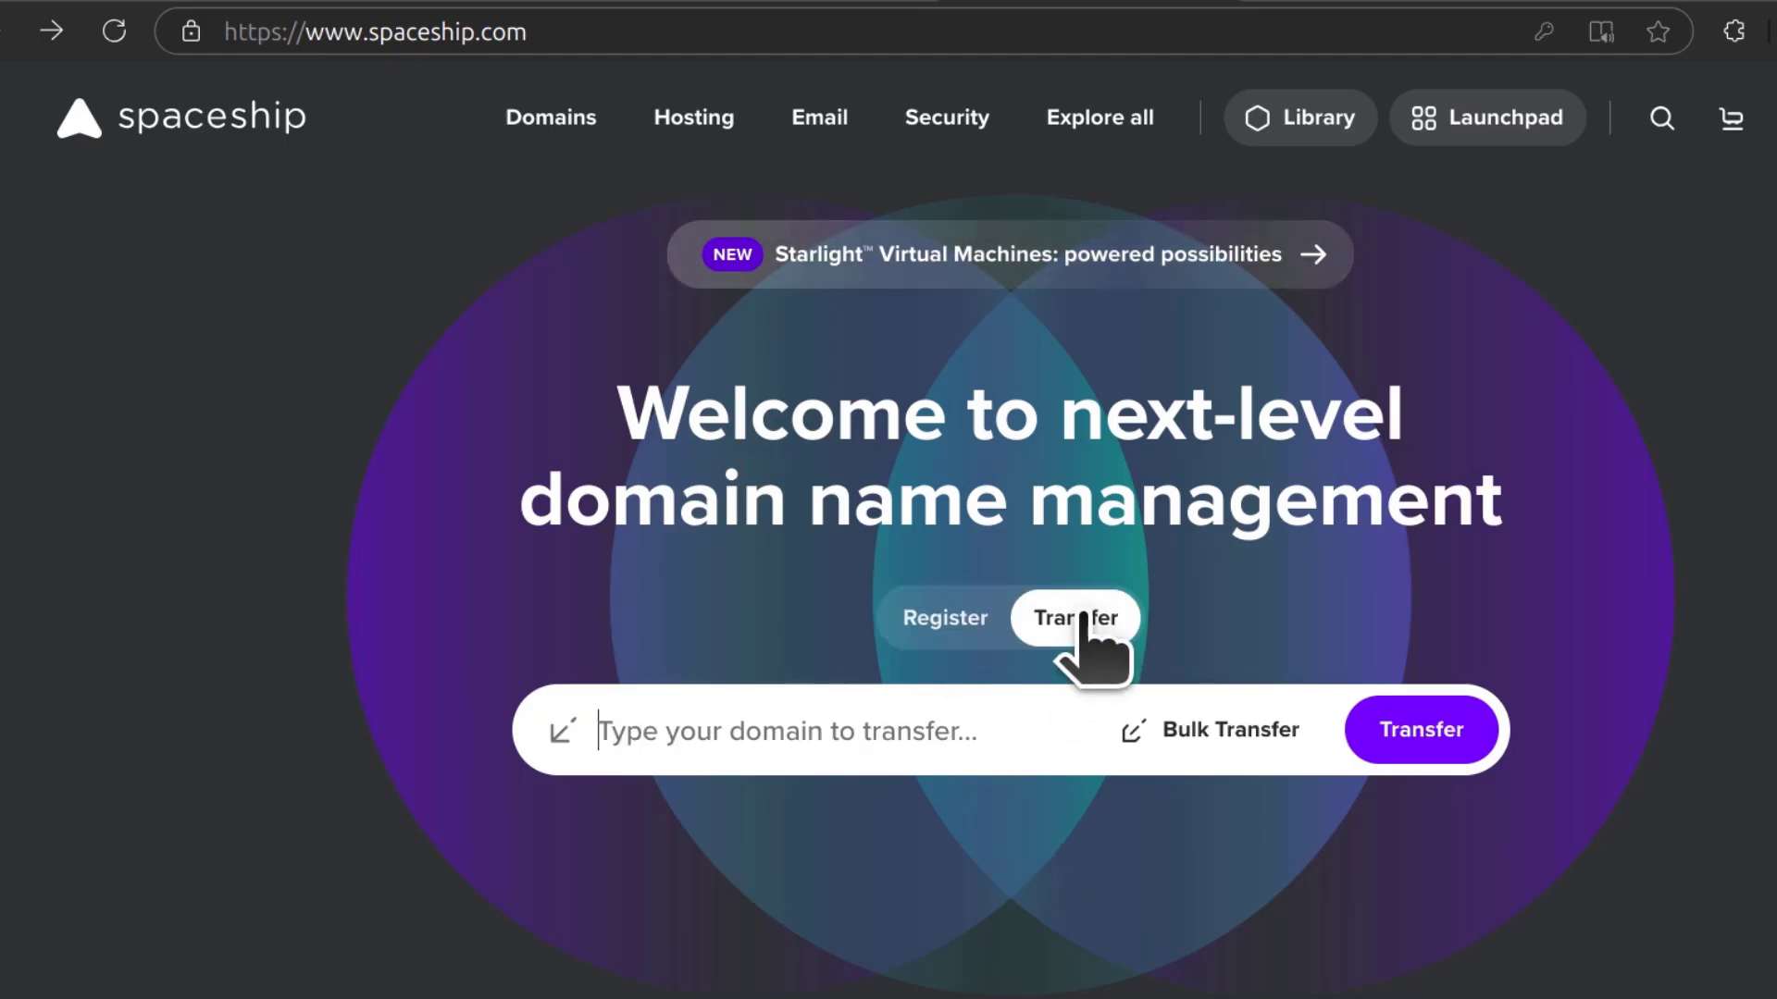
pyautogui.rightClick(628, 726)
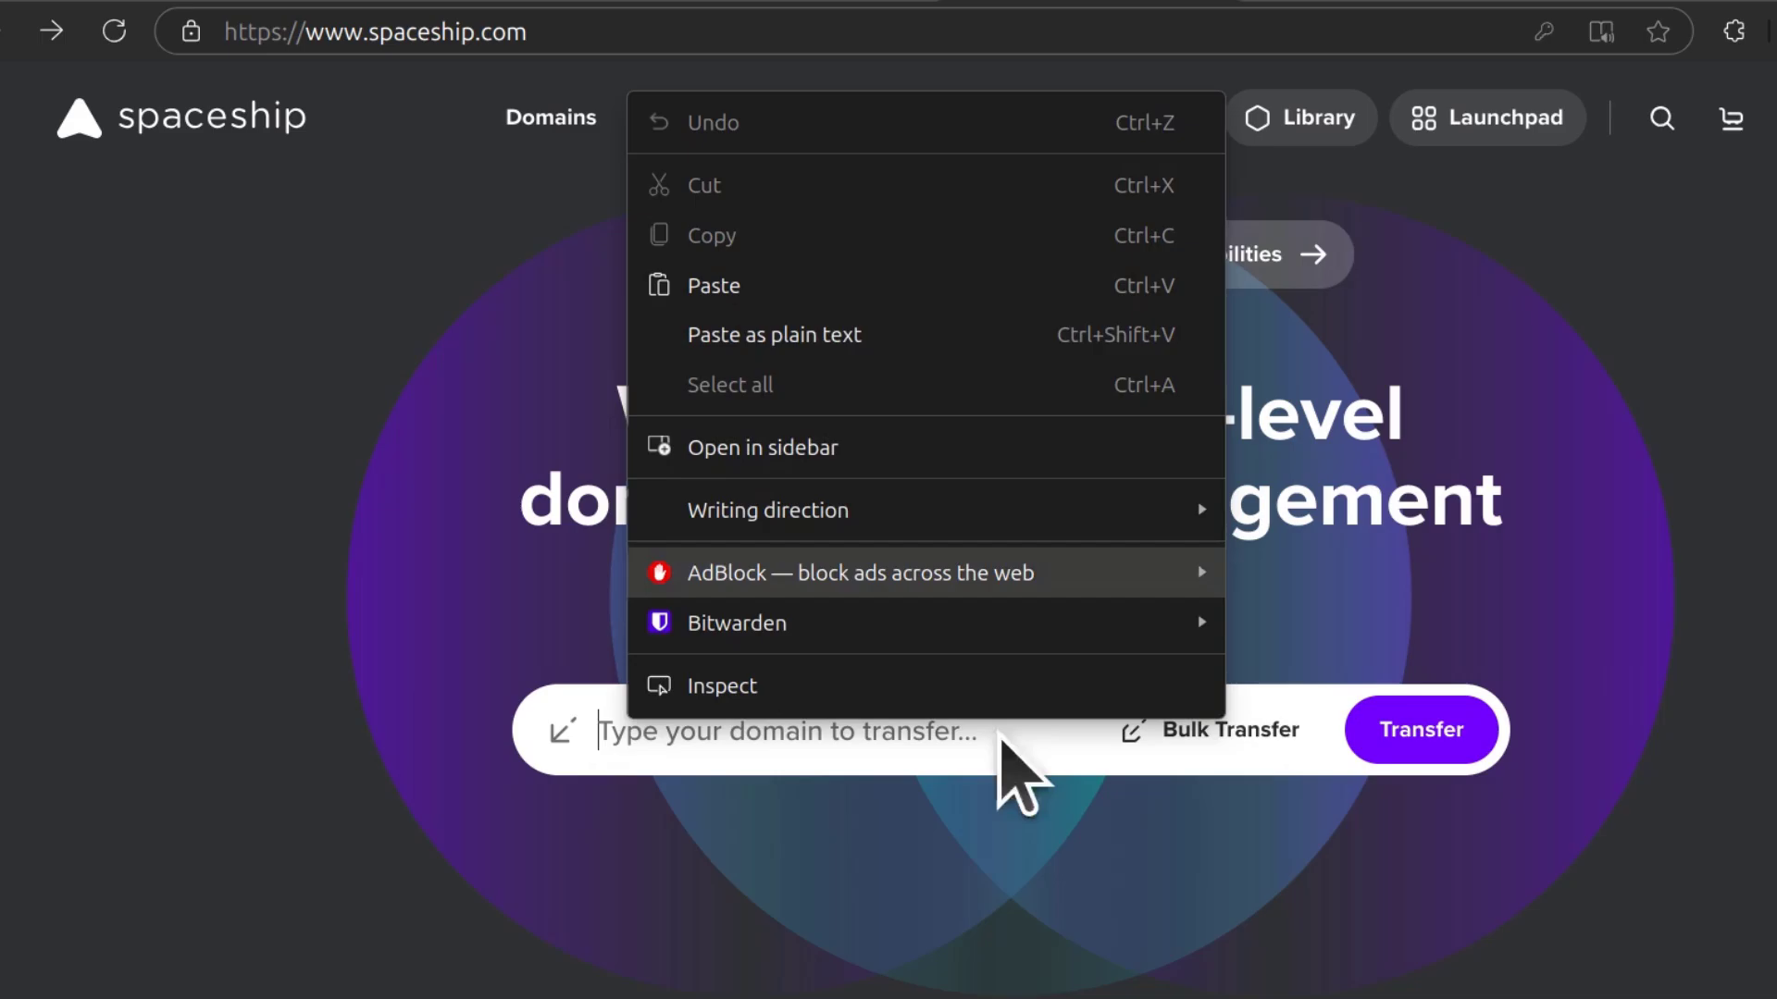
pyautogui.click(1222, 847)
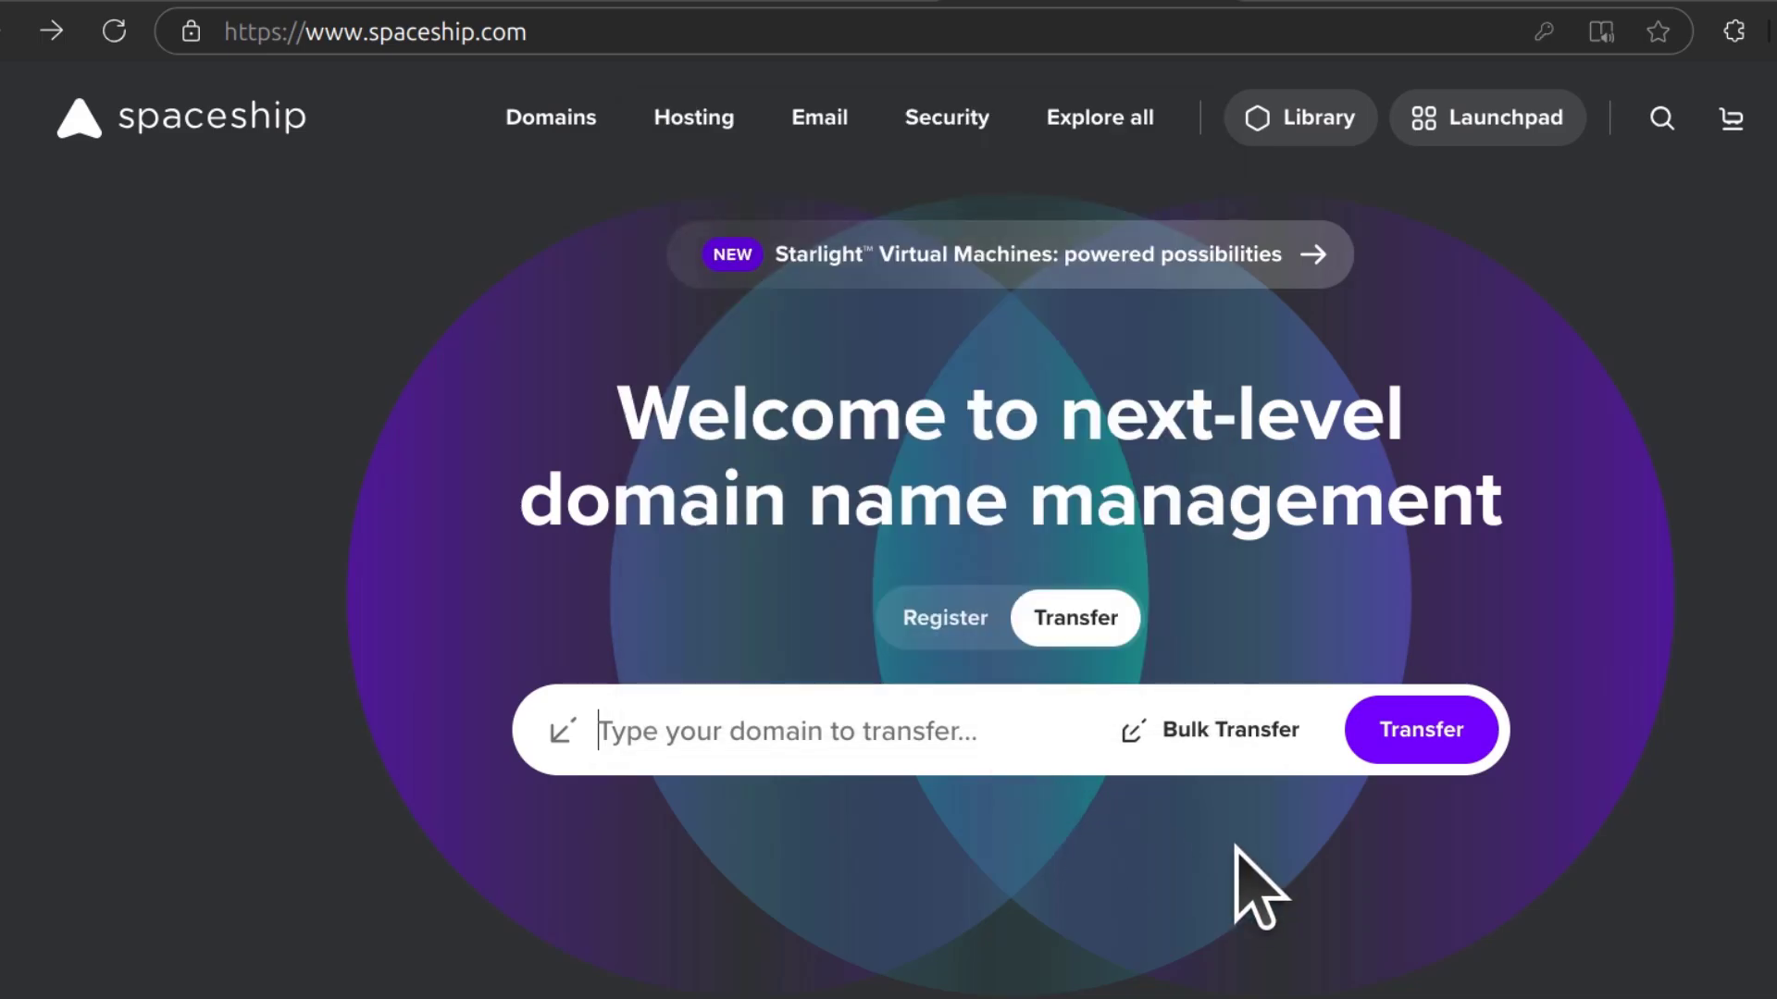
pyautogui.click(1224, 730)
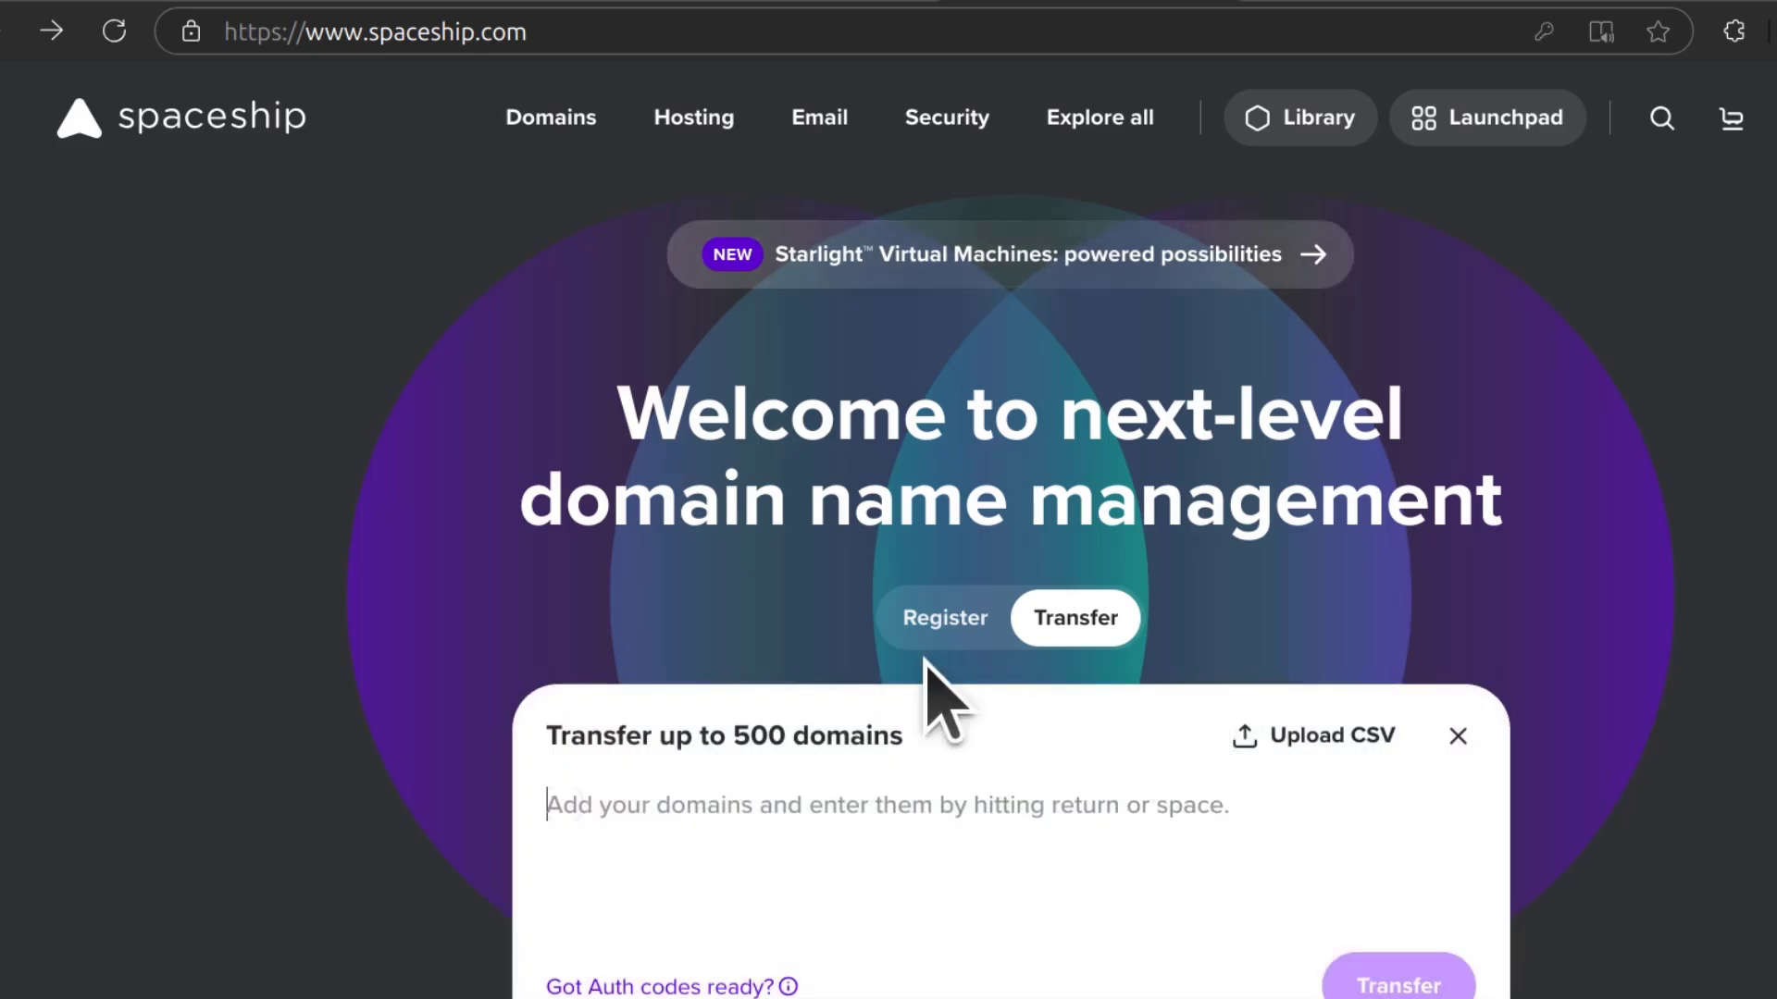
pyautogui.scroll(-1, 723, 653)
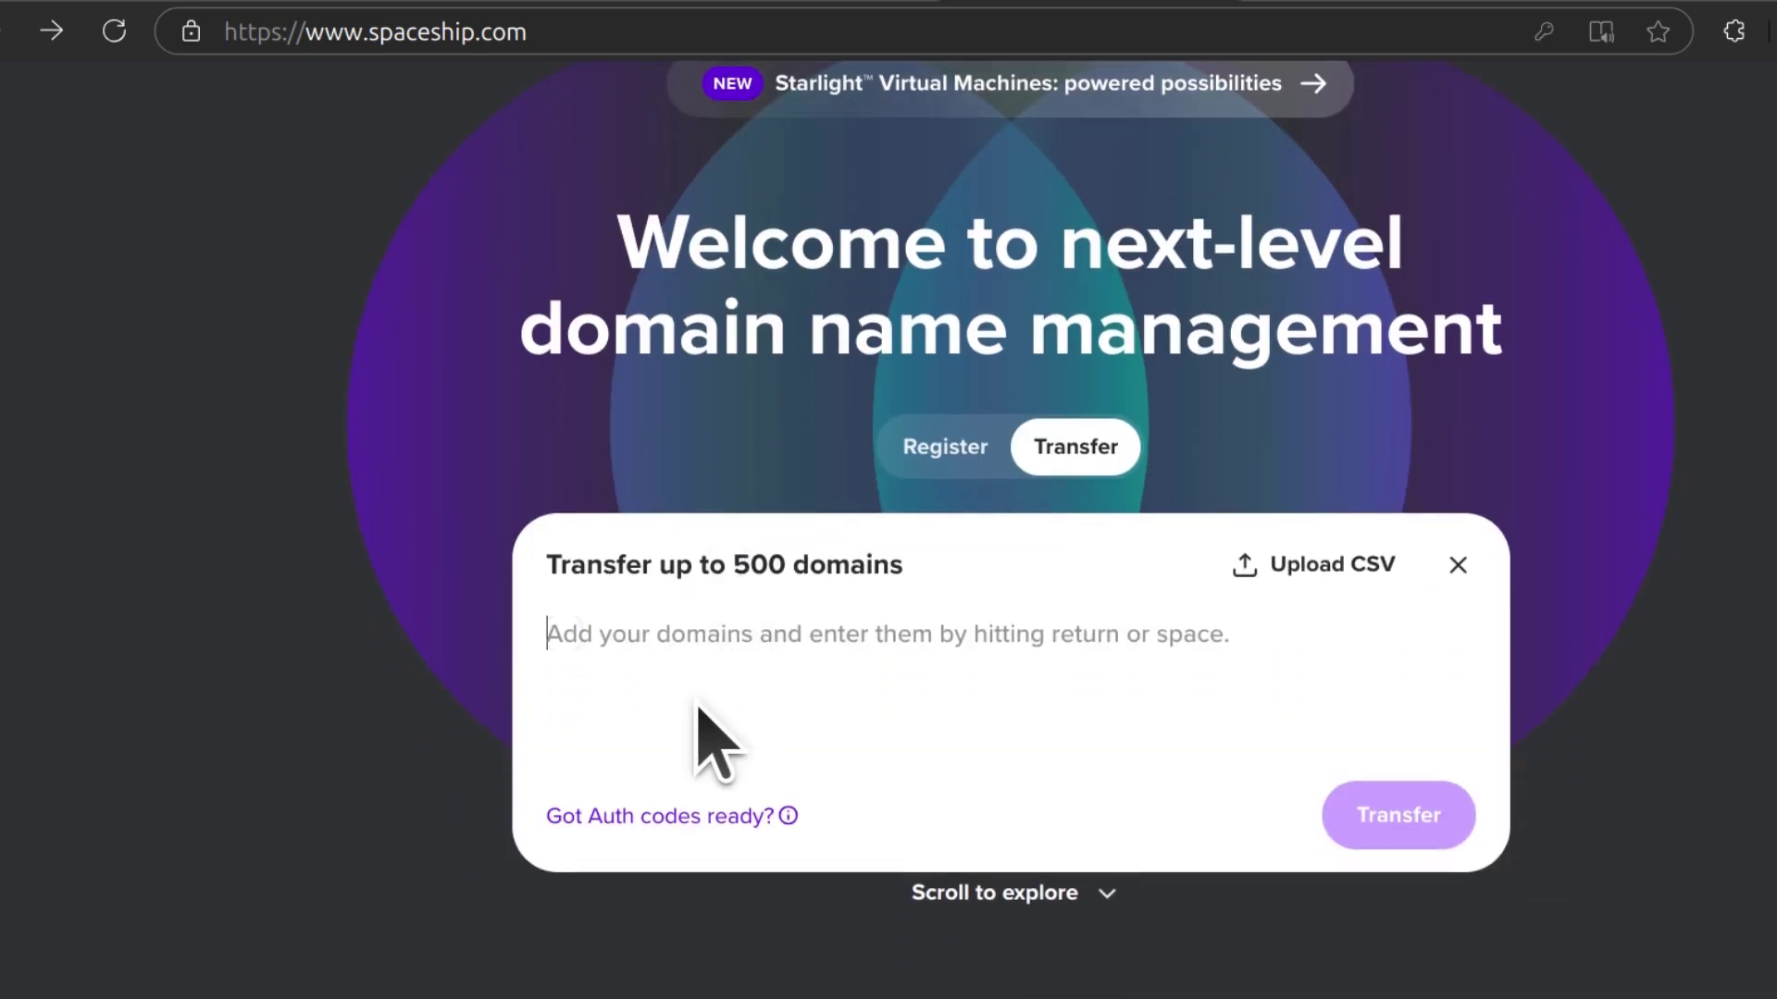
pyautogui.rightClick(586, 632)
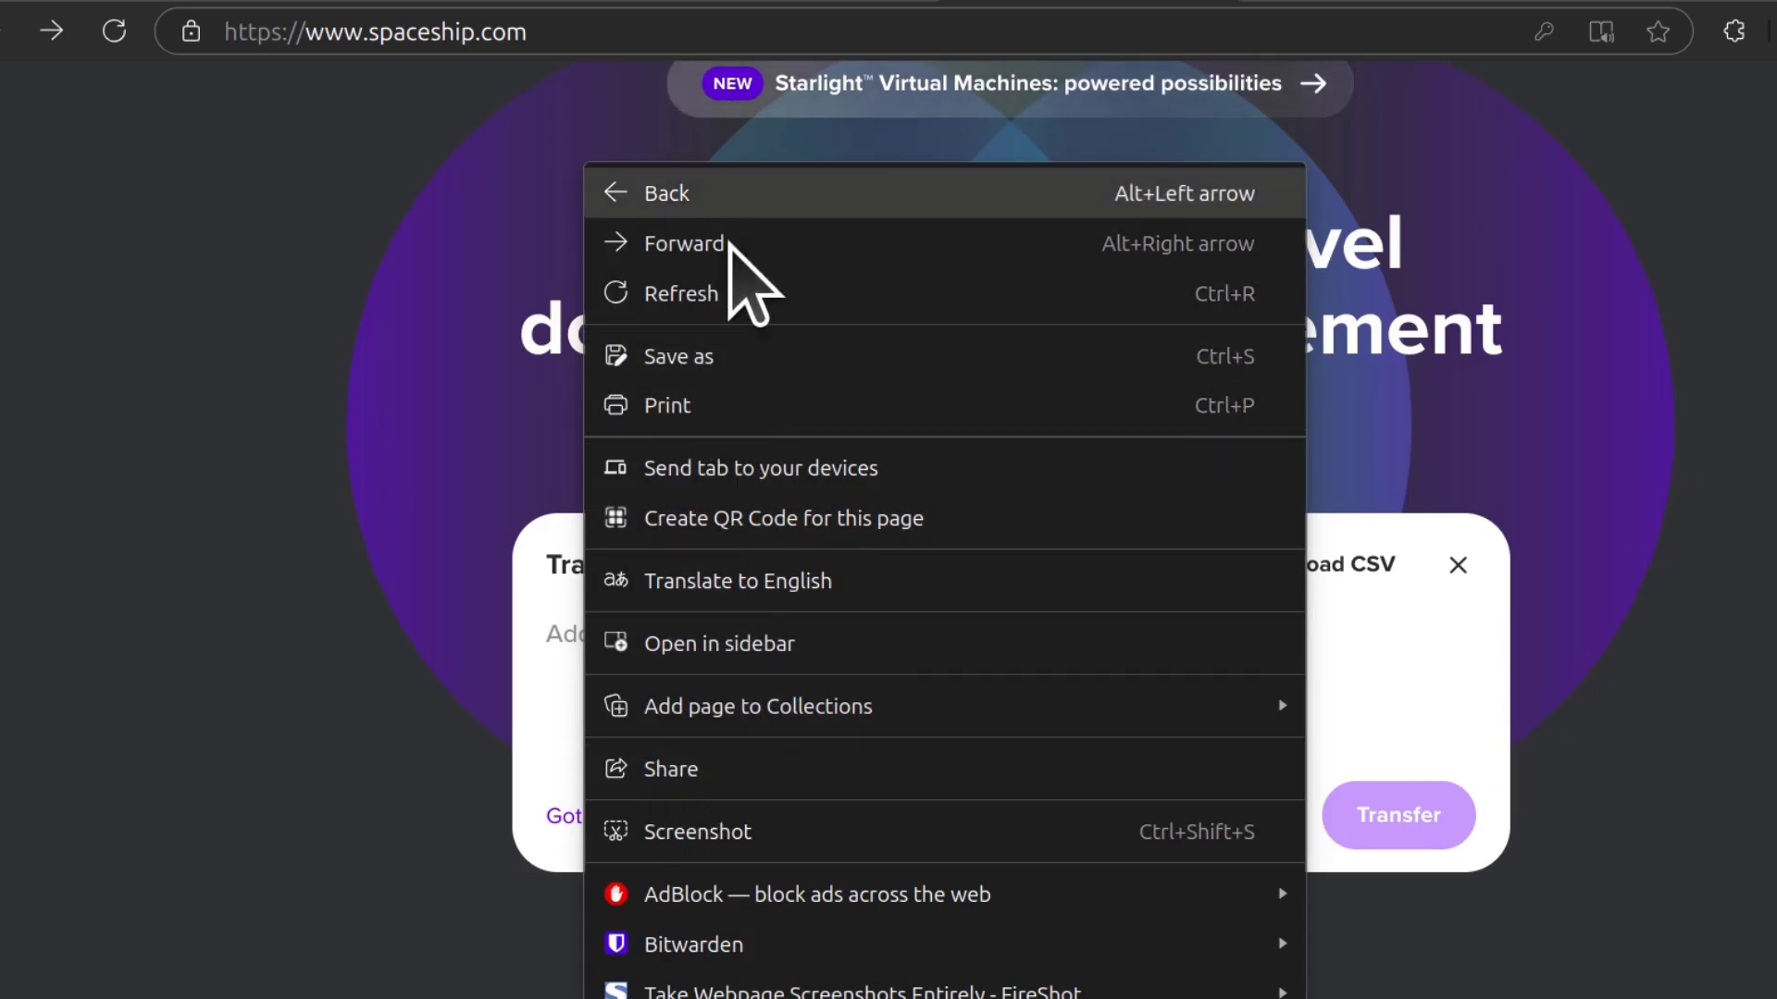
pyautogui.press('Escape')
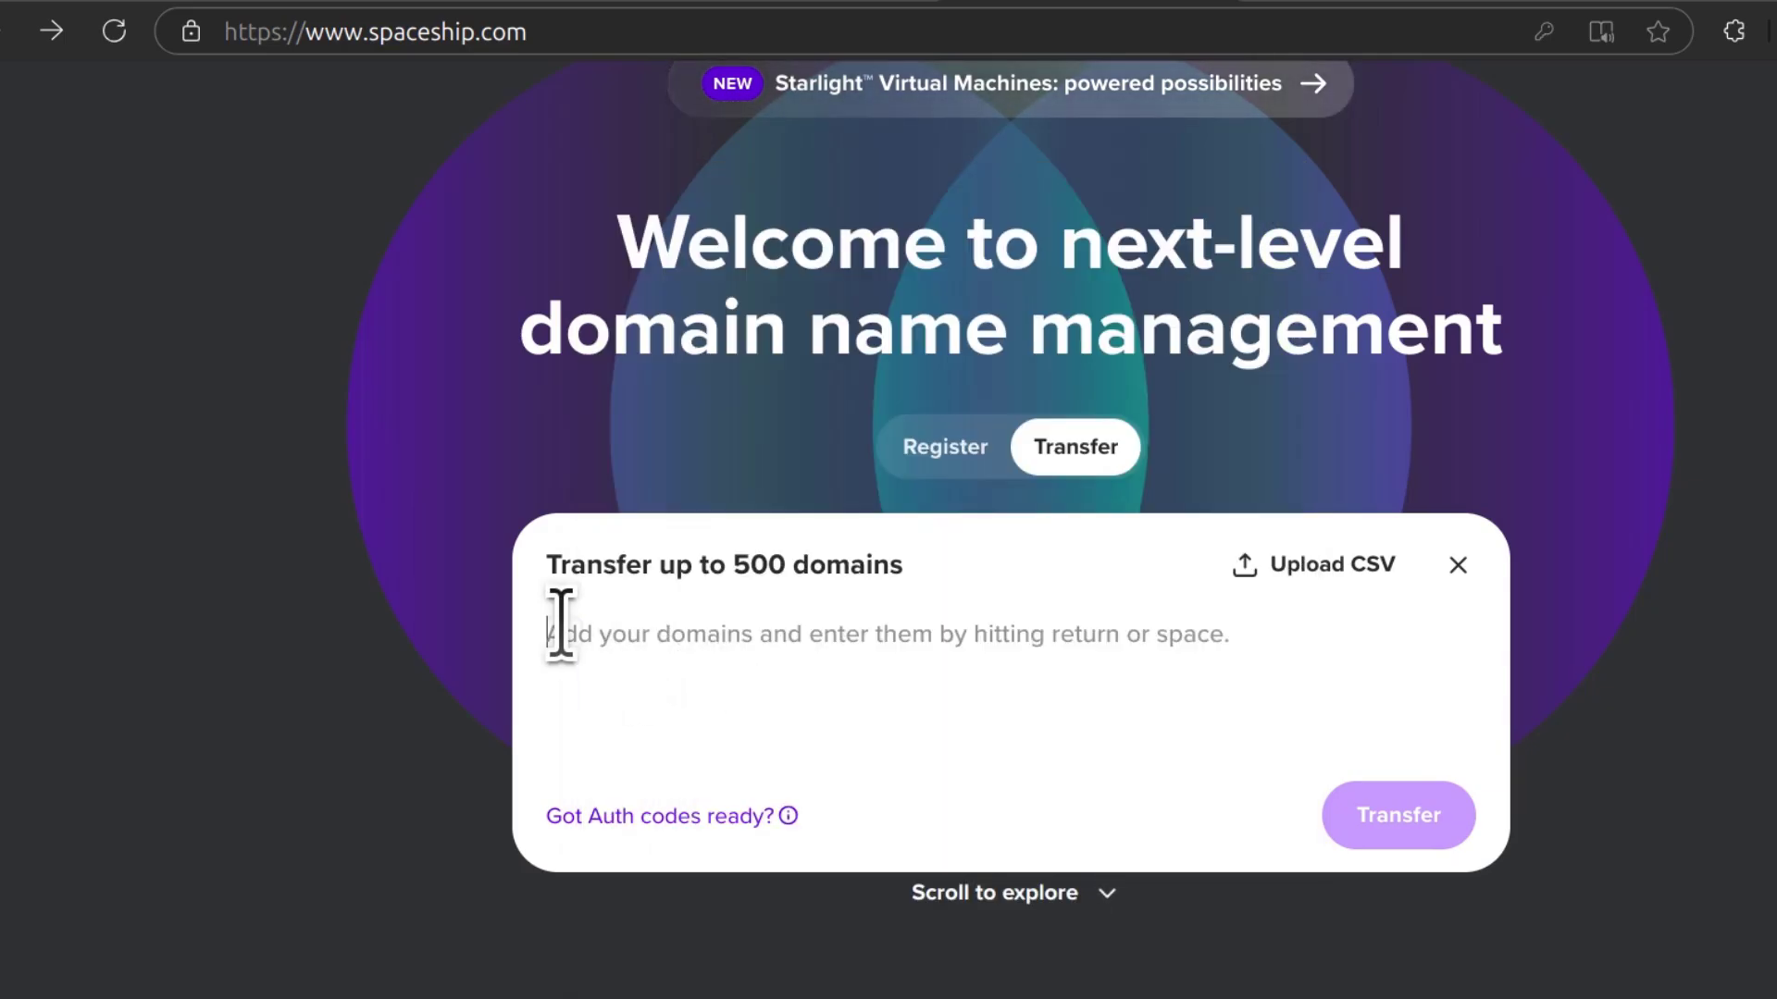
pyautogui.write('accomodater.com')
pyautogui.press('Return')
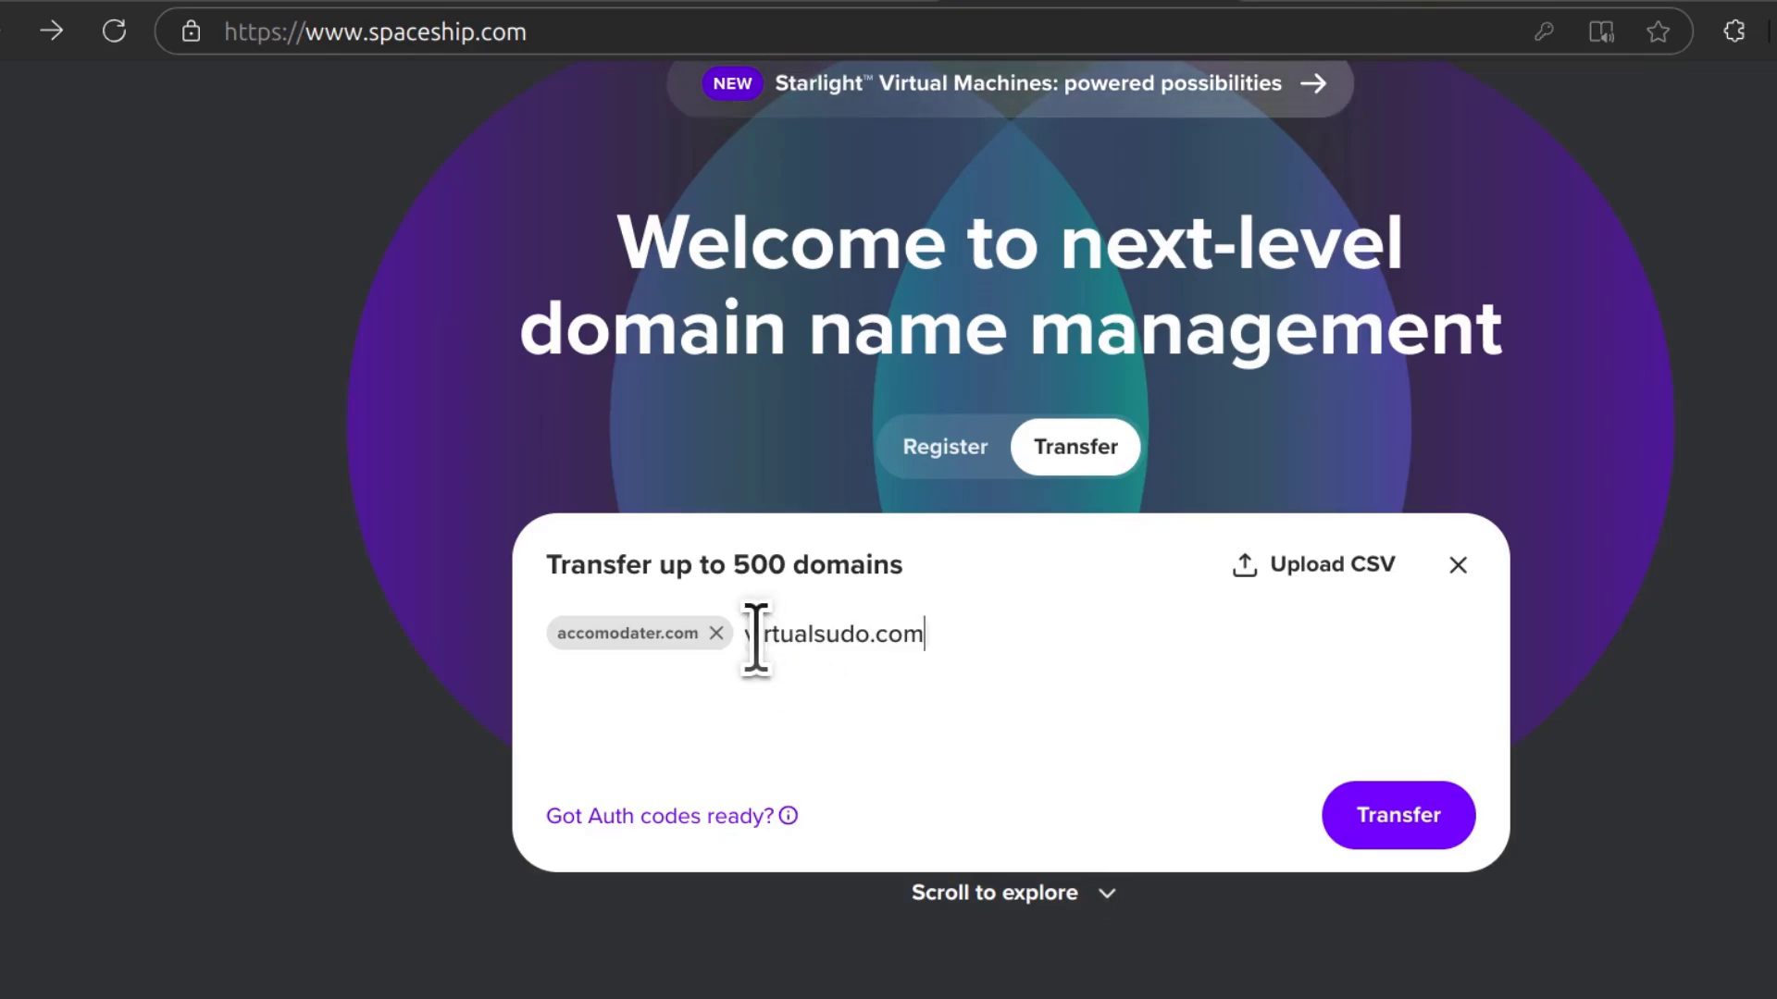
pyautogui.press('Return')
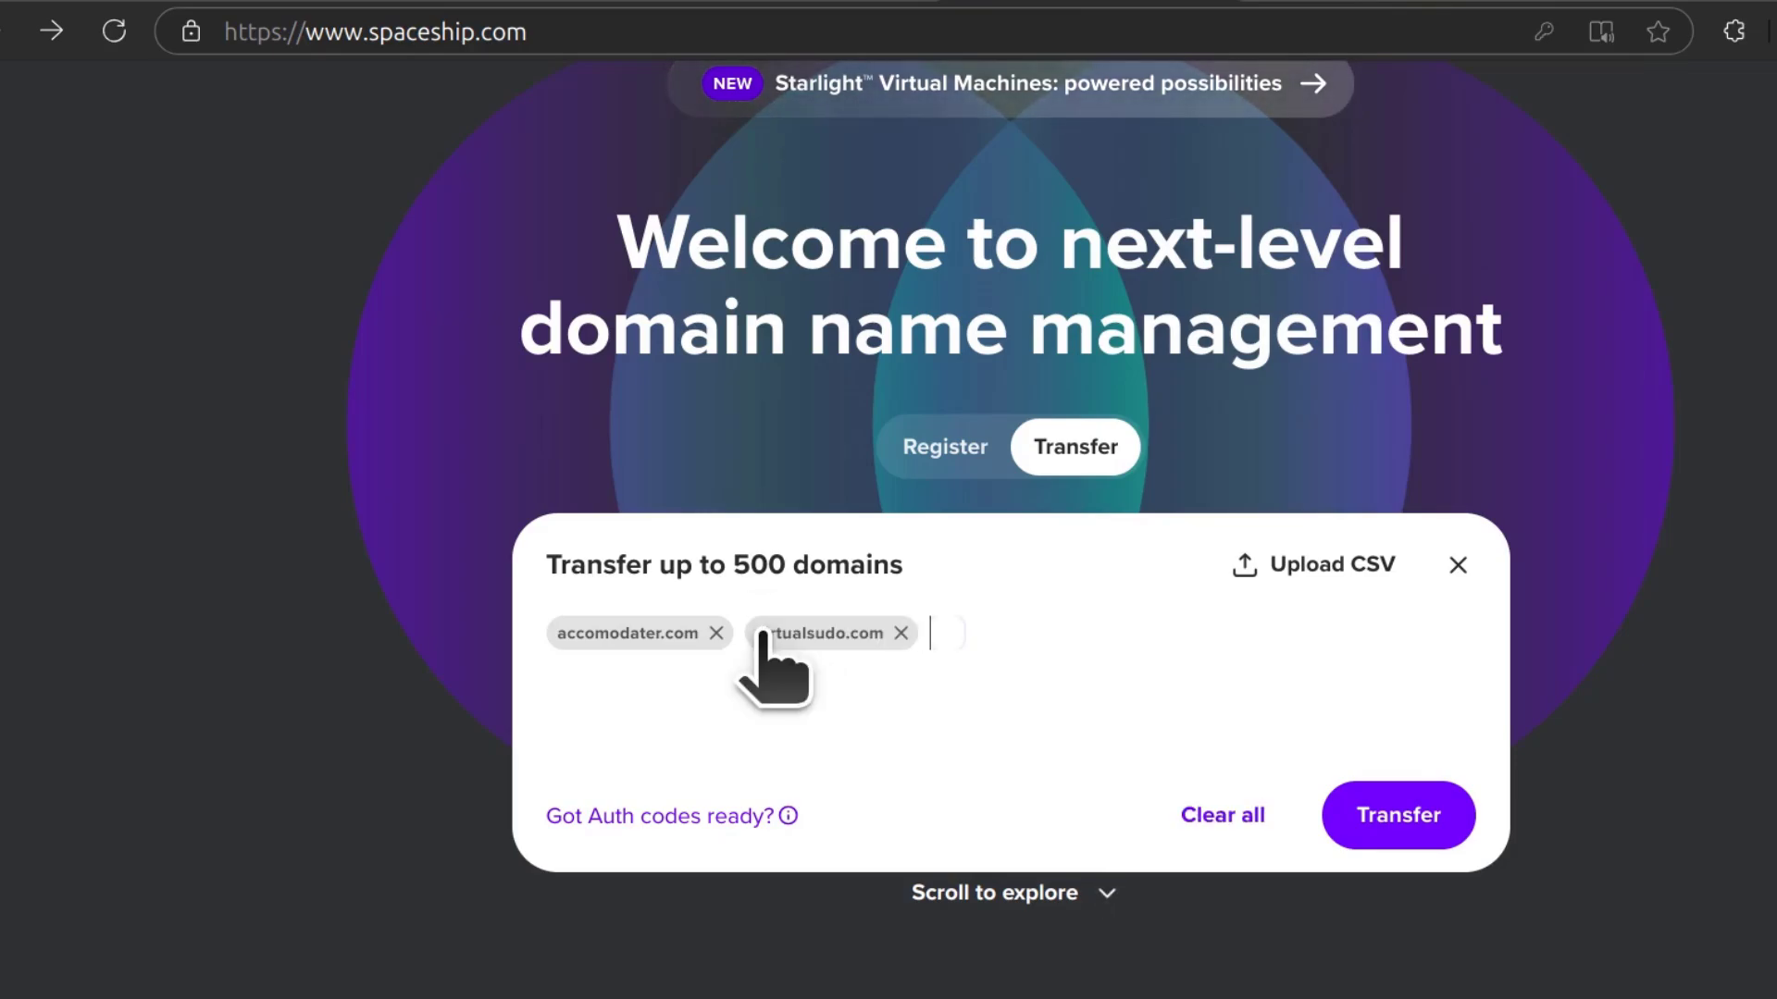
pyautogui.click(1416, 819)
# Enter the Cloudflare auth codes for virtualsudo.com and accomodater.com, then add both to cart
pyautogui.rightClick(525, 831)
pyautogui.click(633, 401)
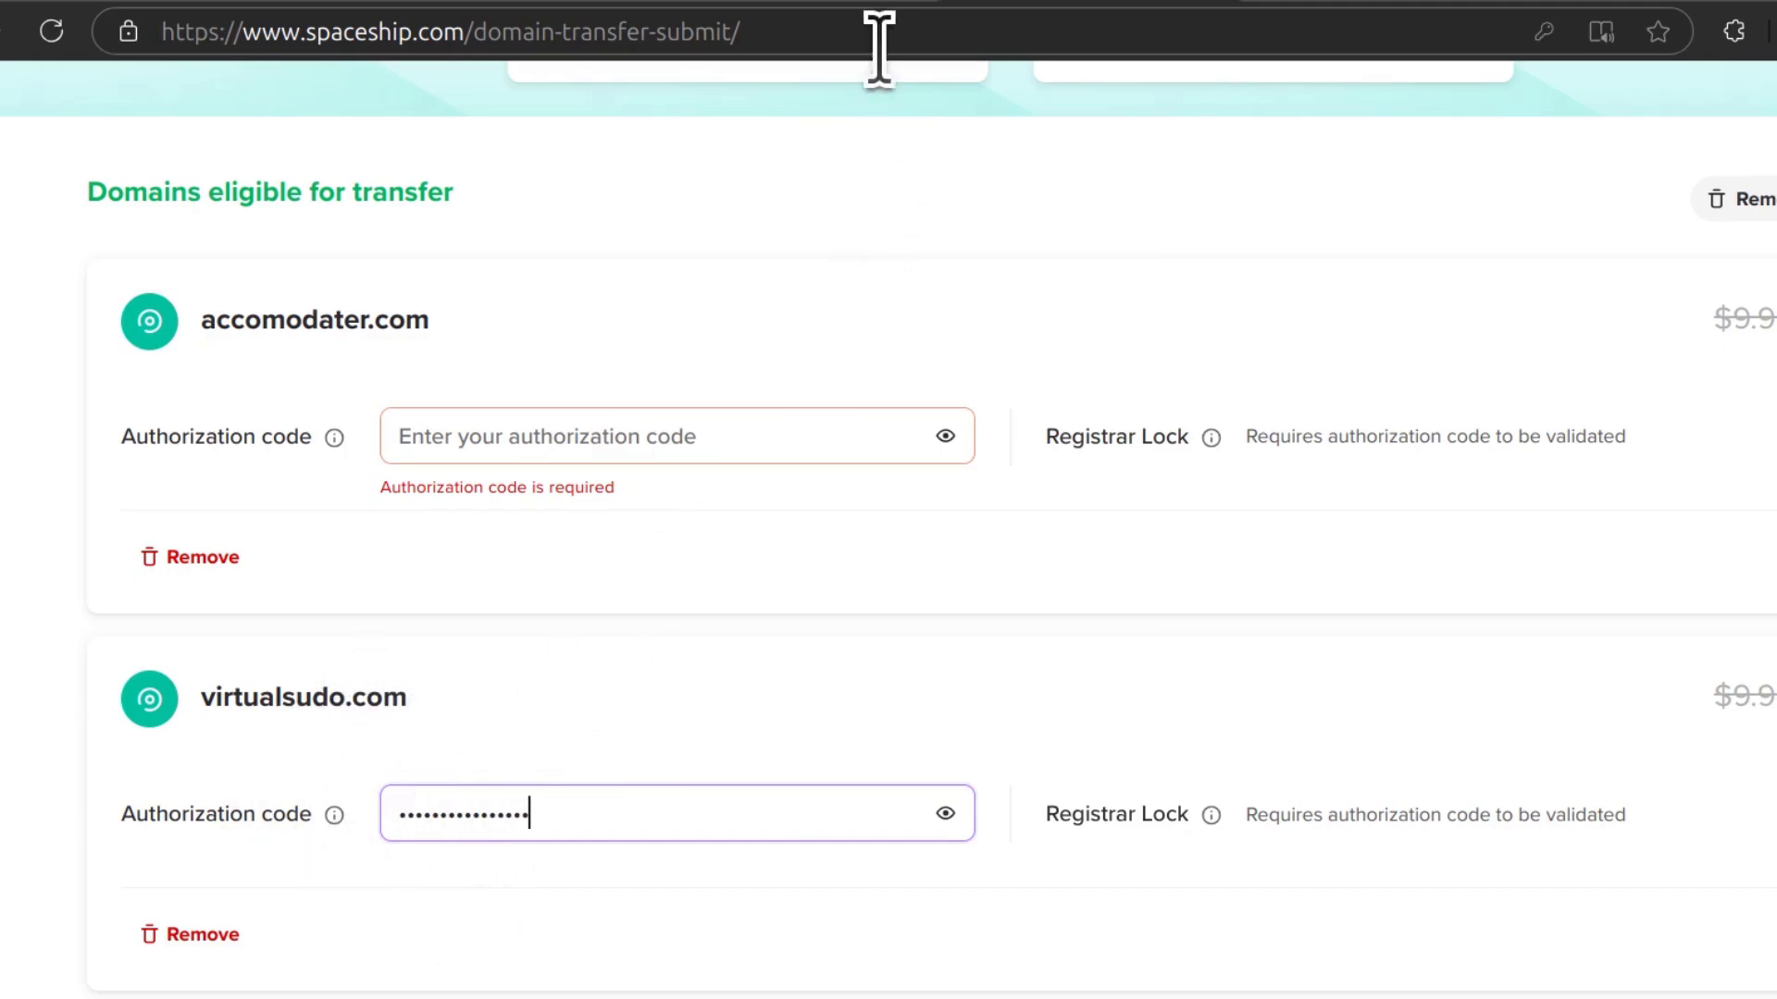
pyautogui.click(803, 17)
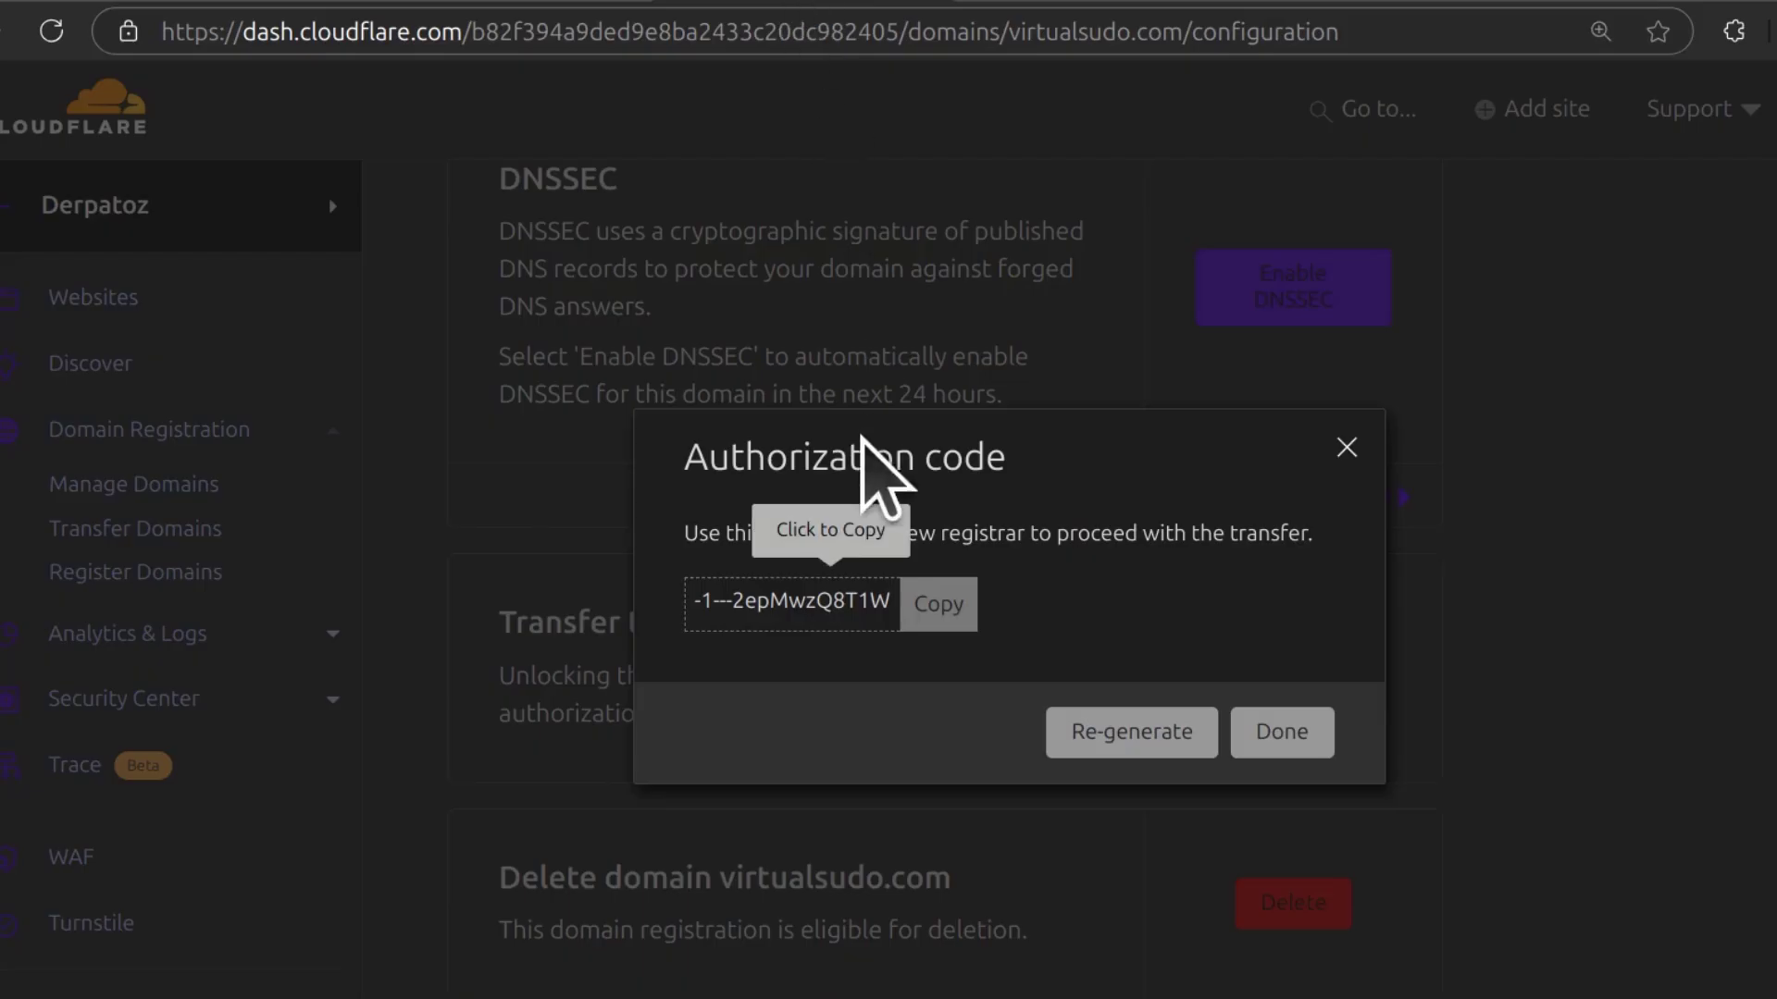
pyautogui.click(1346, 447)
pyautogui.rightClick(495, 436)
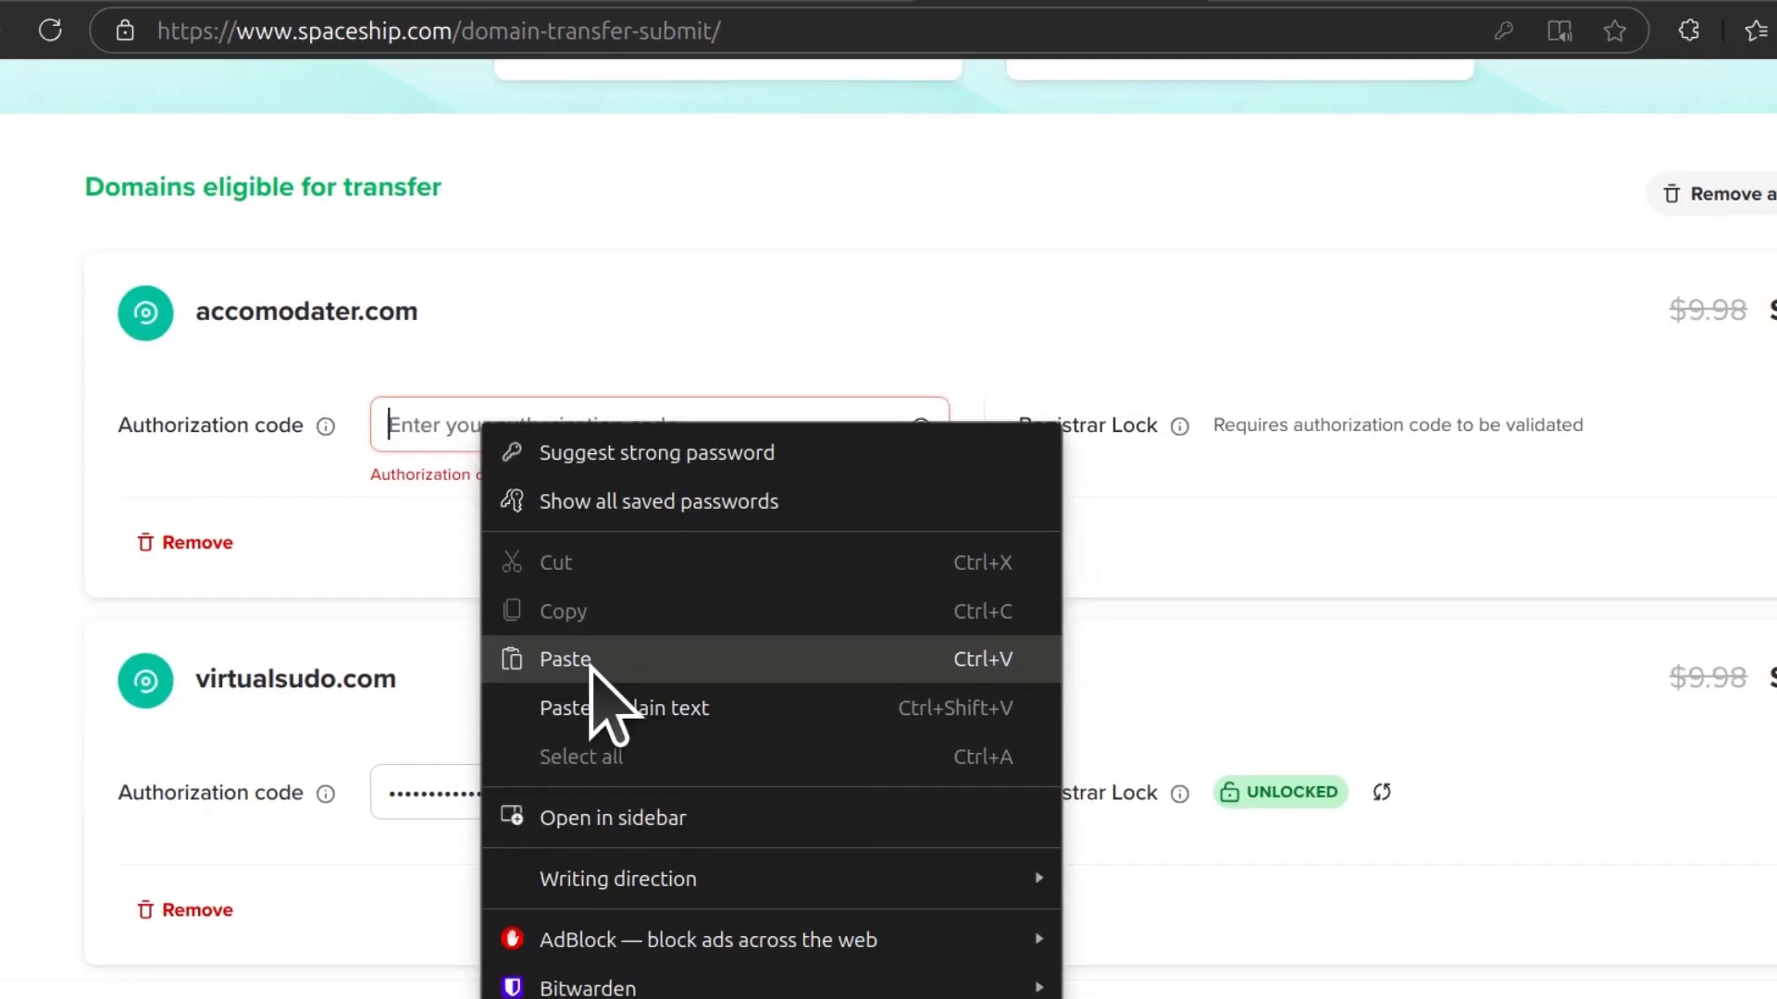
pyautogui.click(596, 676)
pyautogui.scroll(-3, 1086, 607)
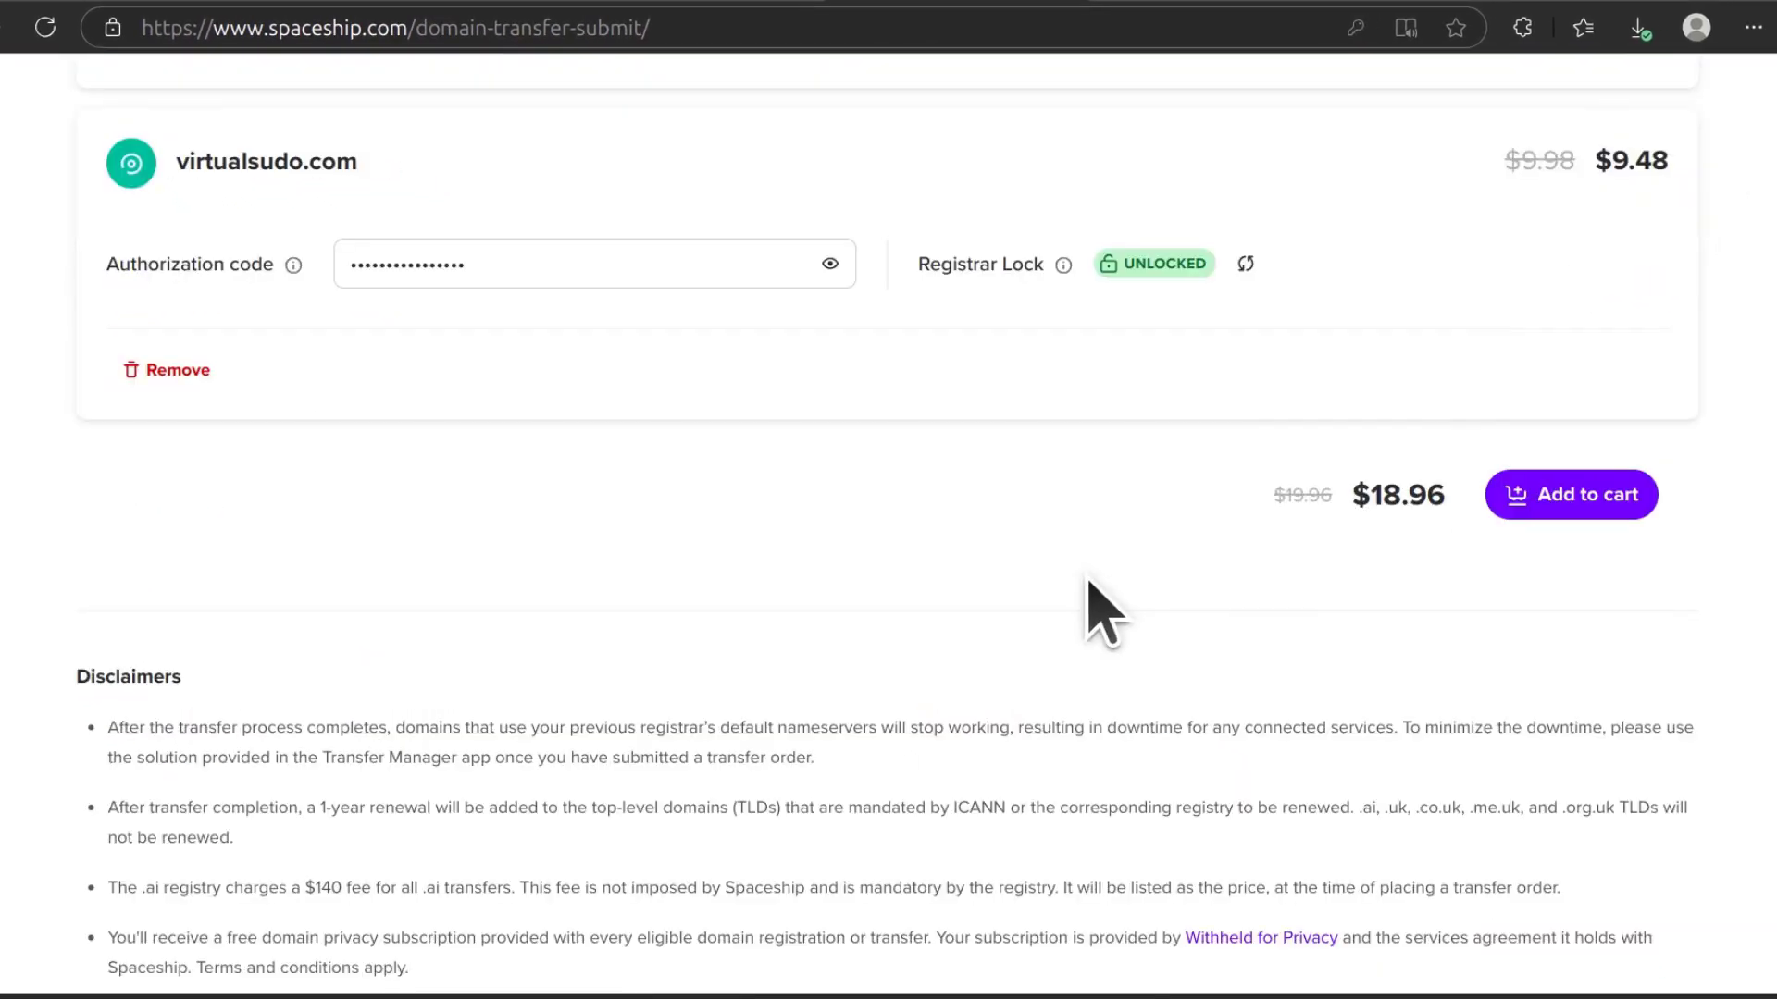
pyautogui.click(1576, 500)
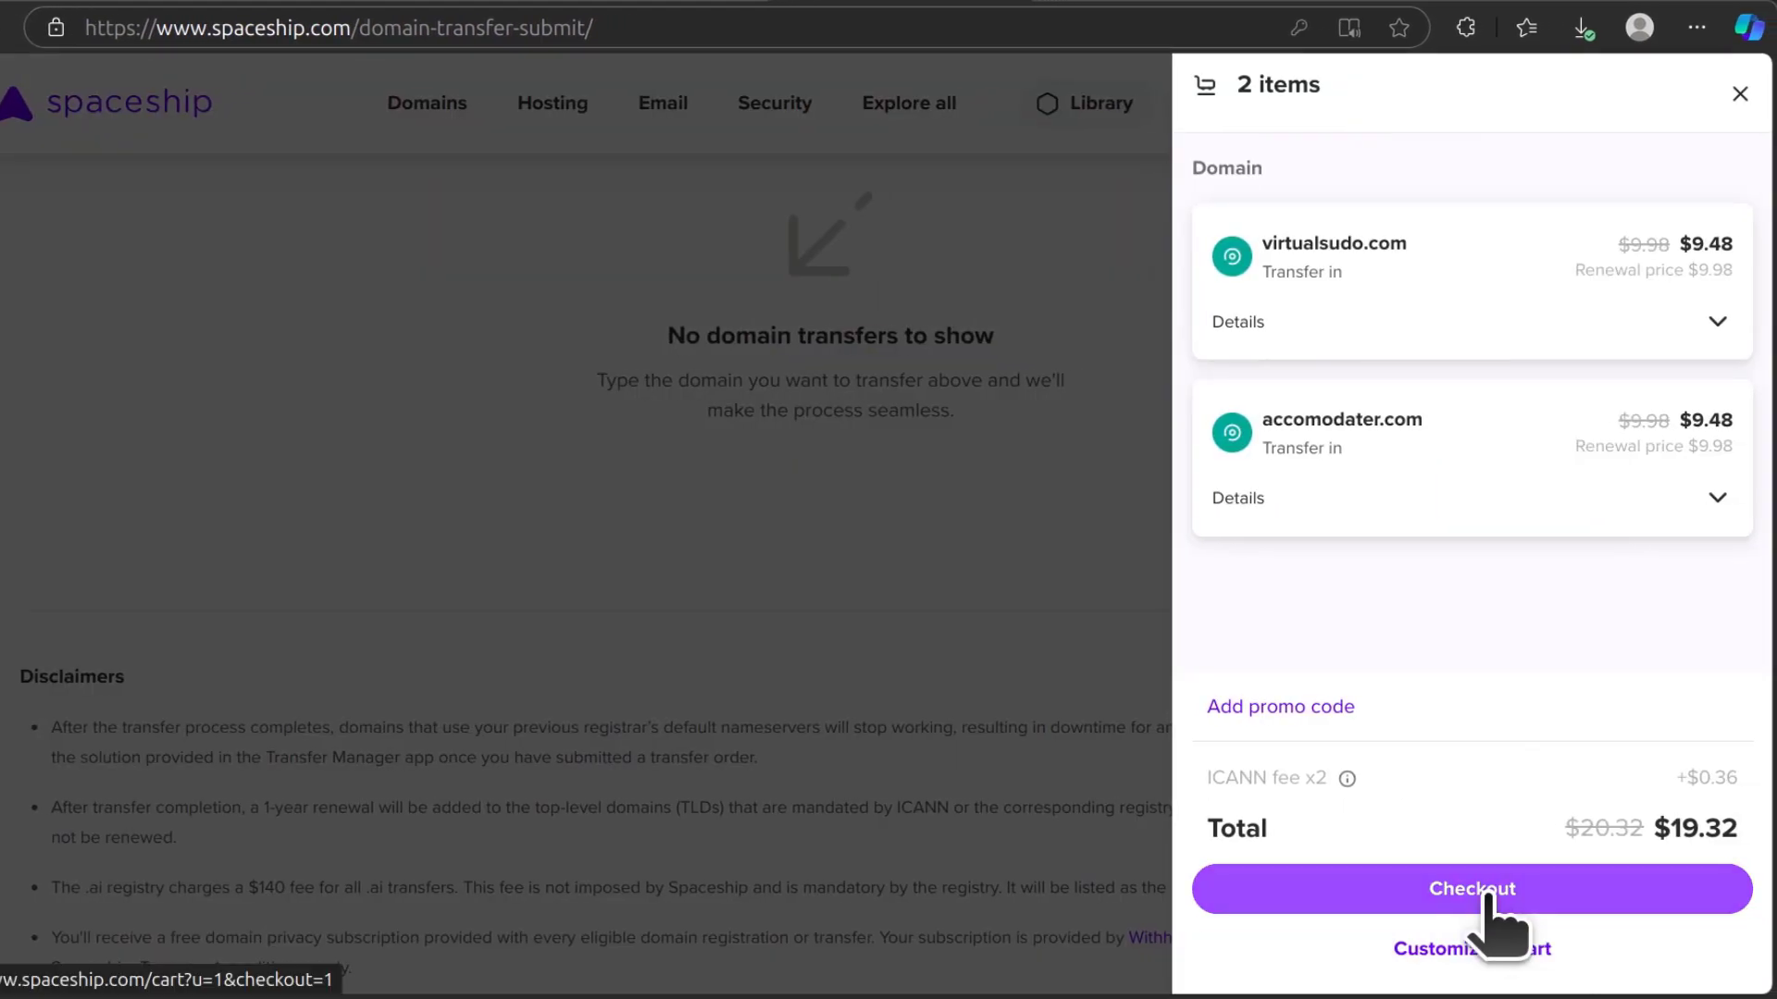
# At checkout, apply the saved registrant address as the contact for all domains
pyautogui.click(1488, 902)
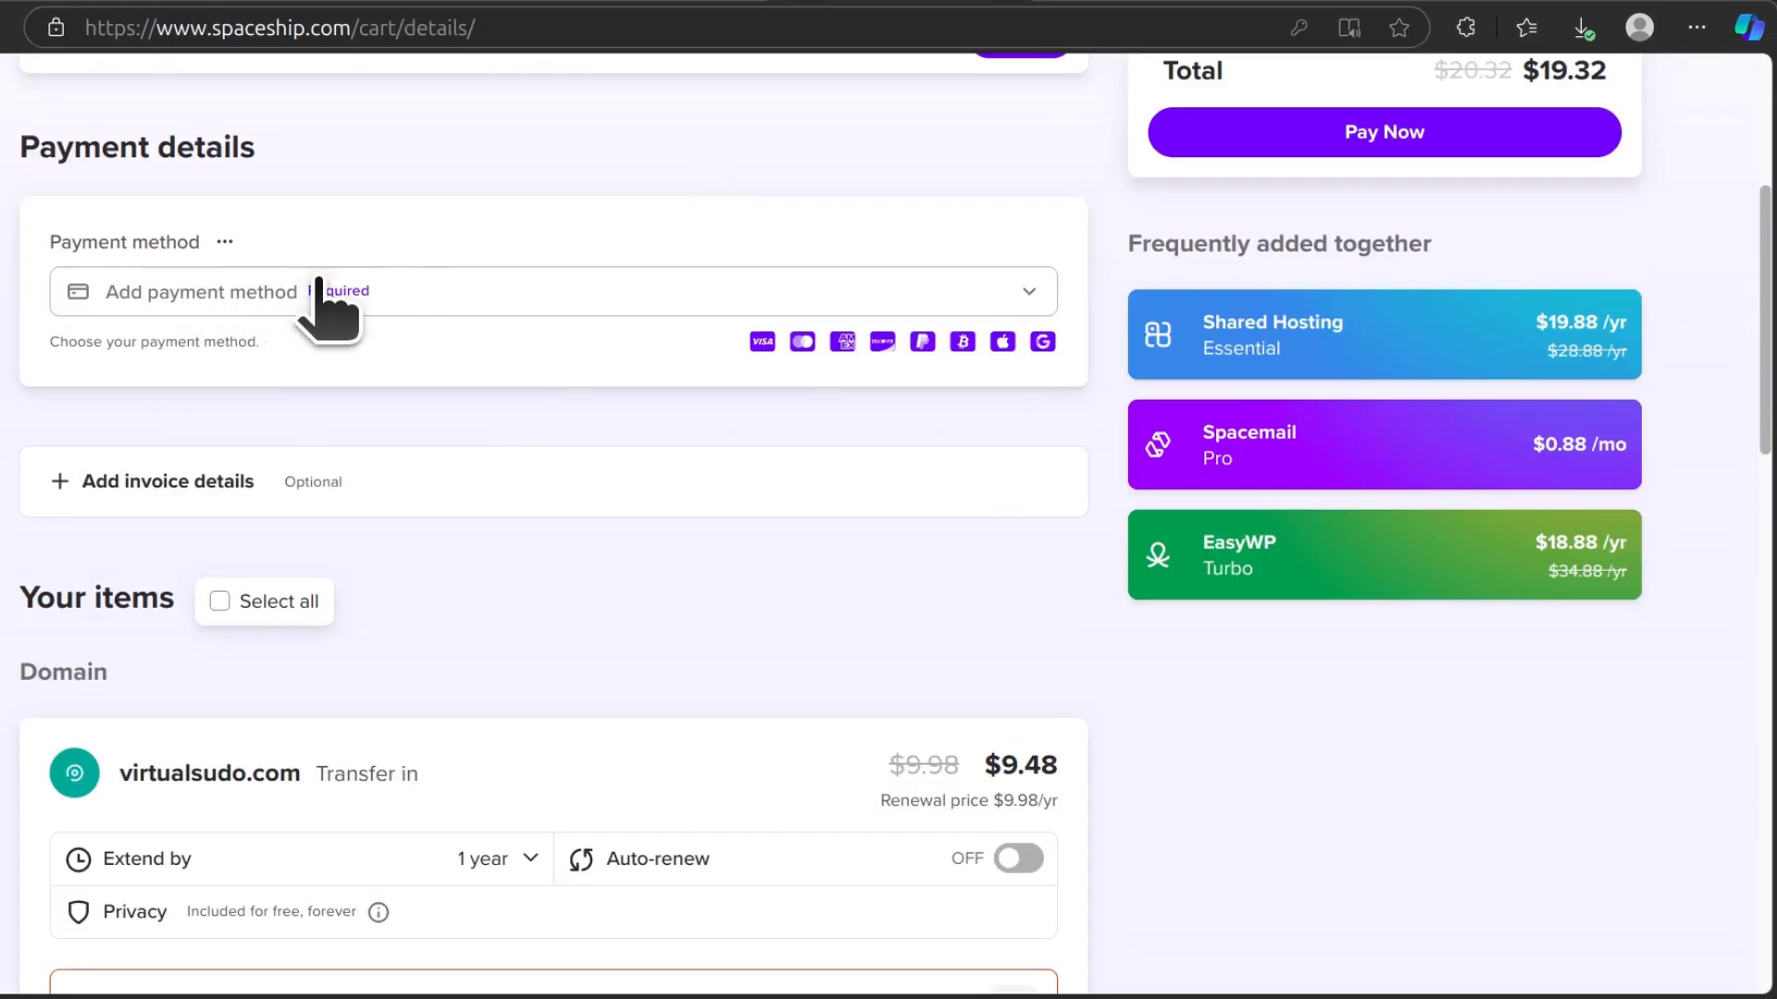
pyautogui.click(463, 299)
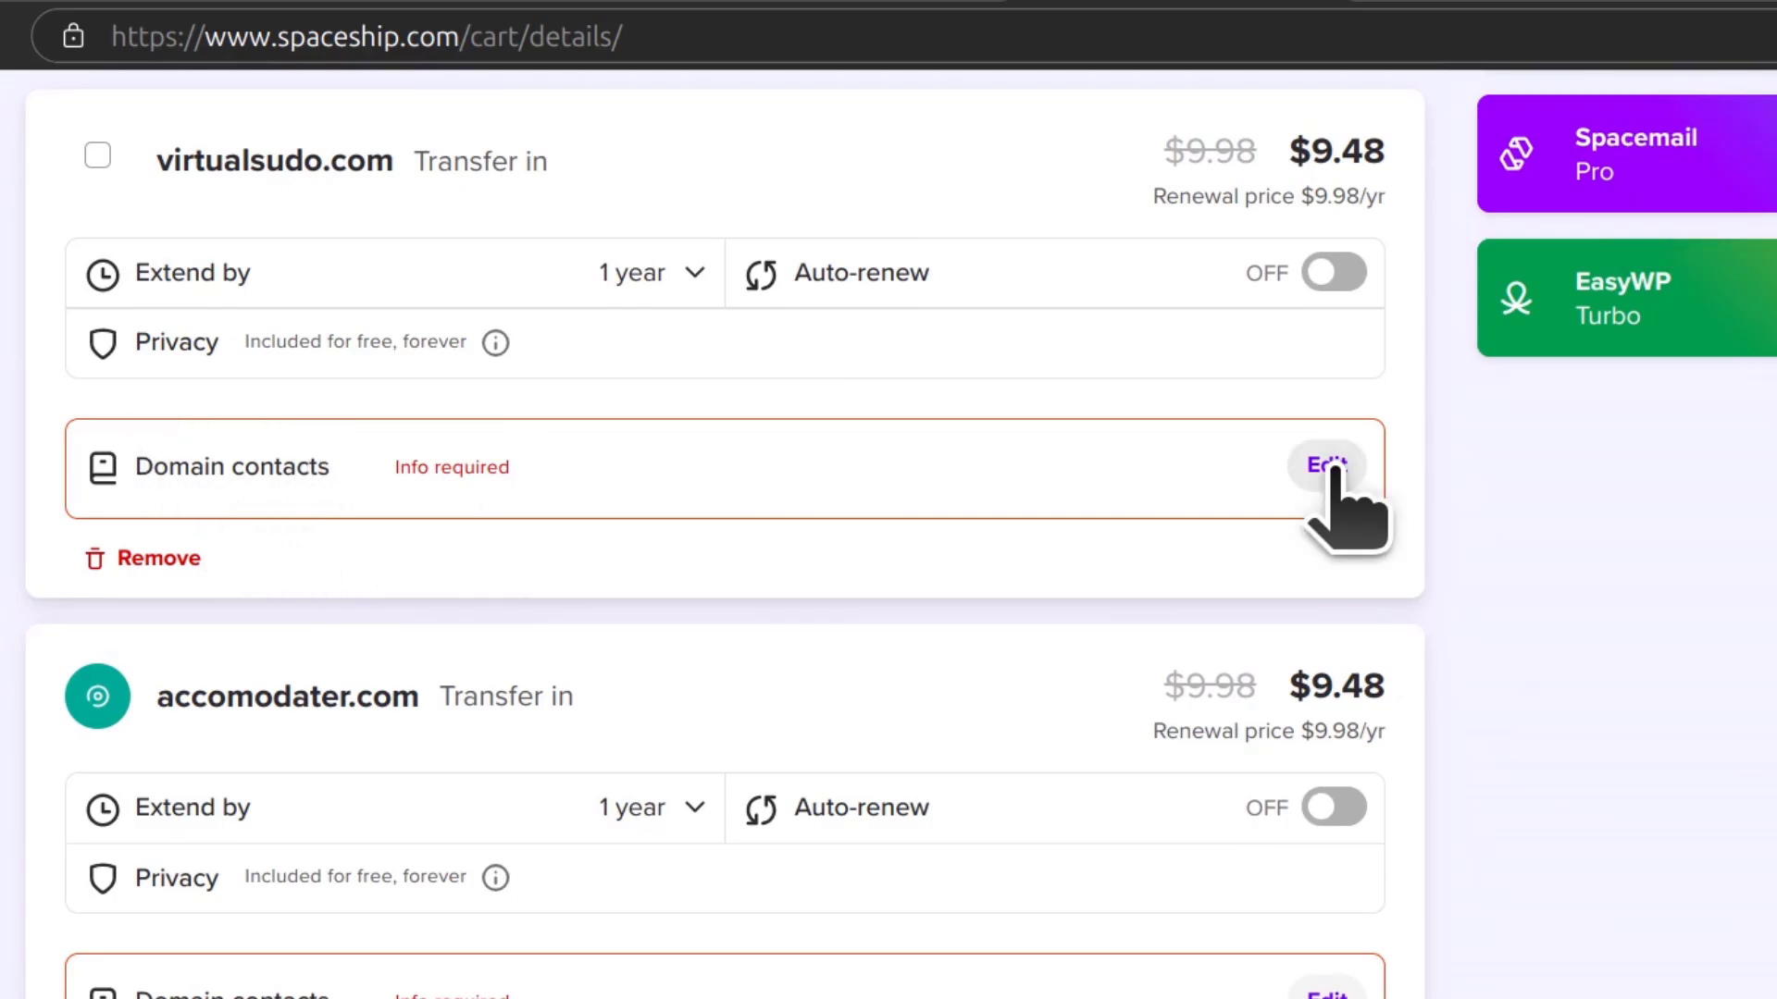
pyautogui.click(1328, 468)
pyautogui.click(756, 656)
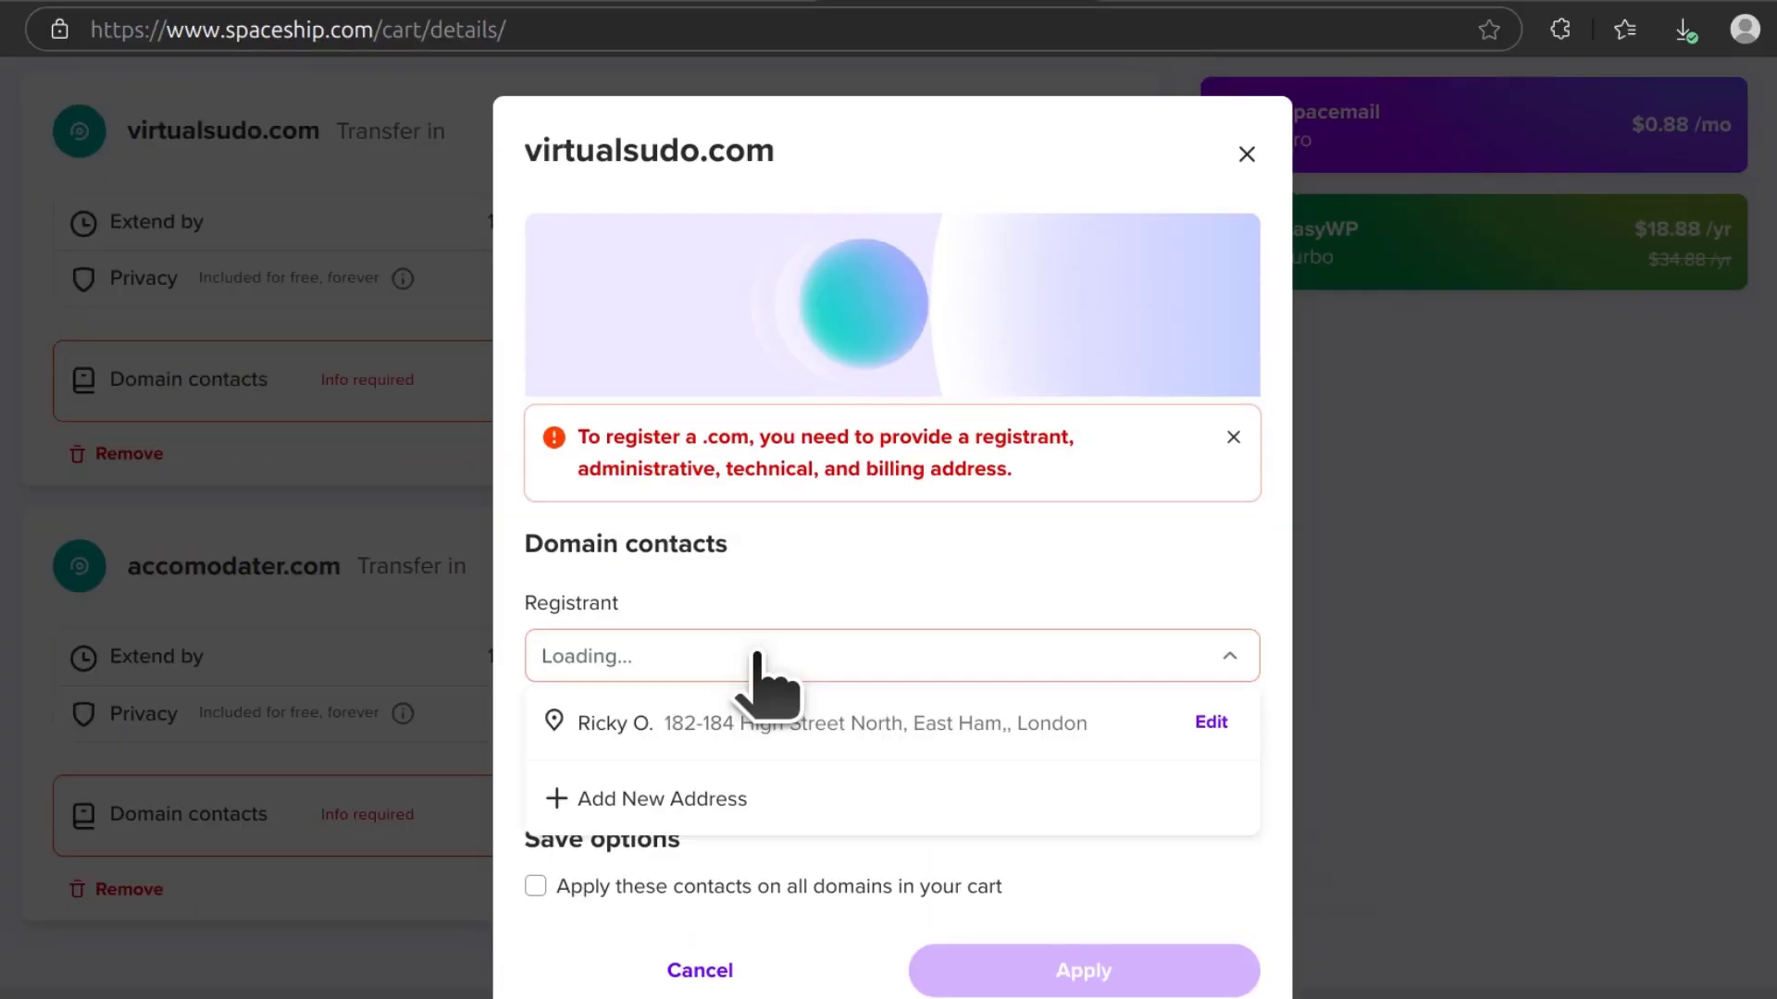
pyautogui.click(782, 722)
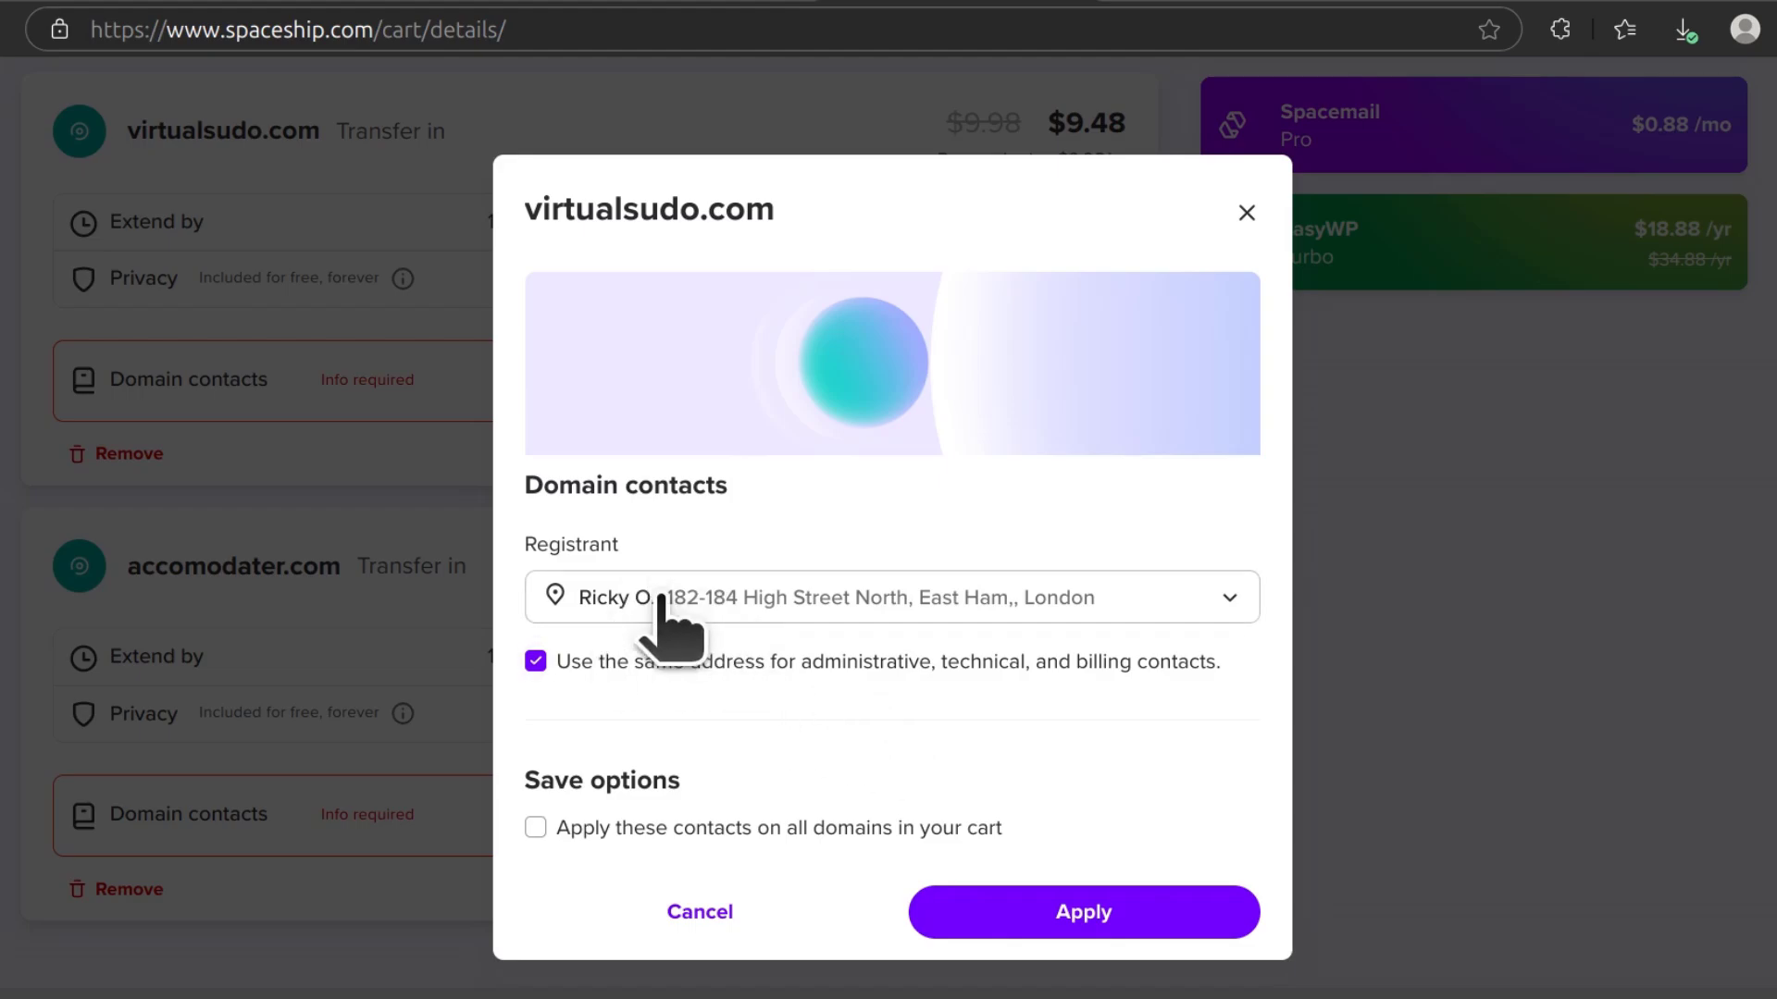
pyautogui.click(536, 830)
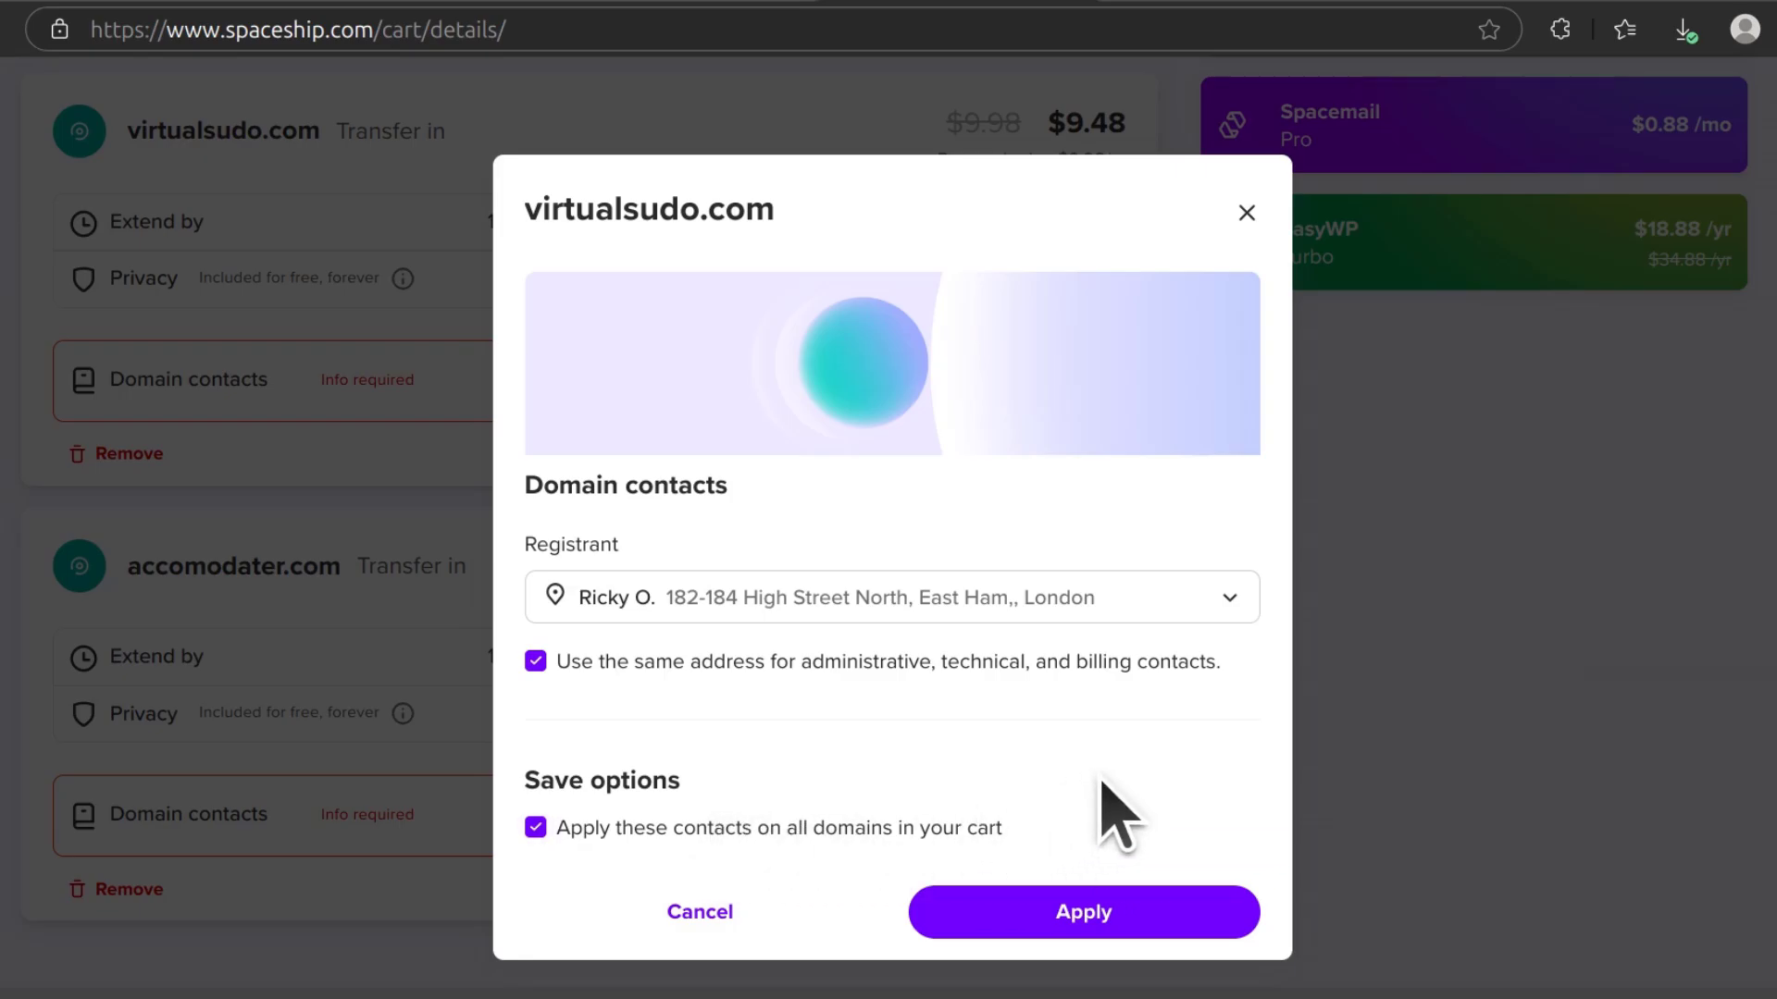
pyautogui.click(1154, 917)
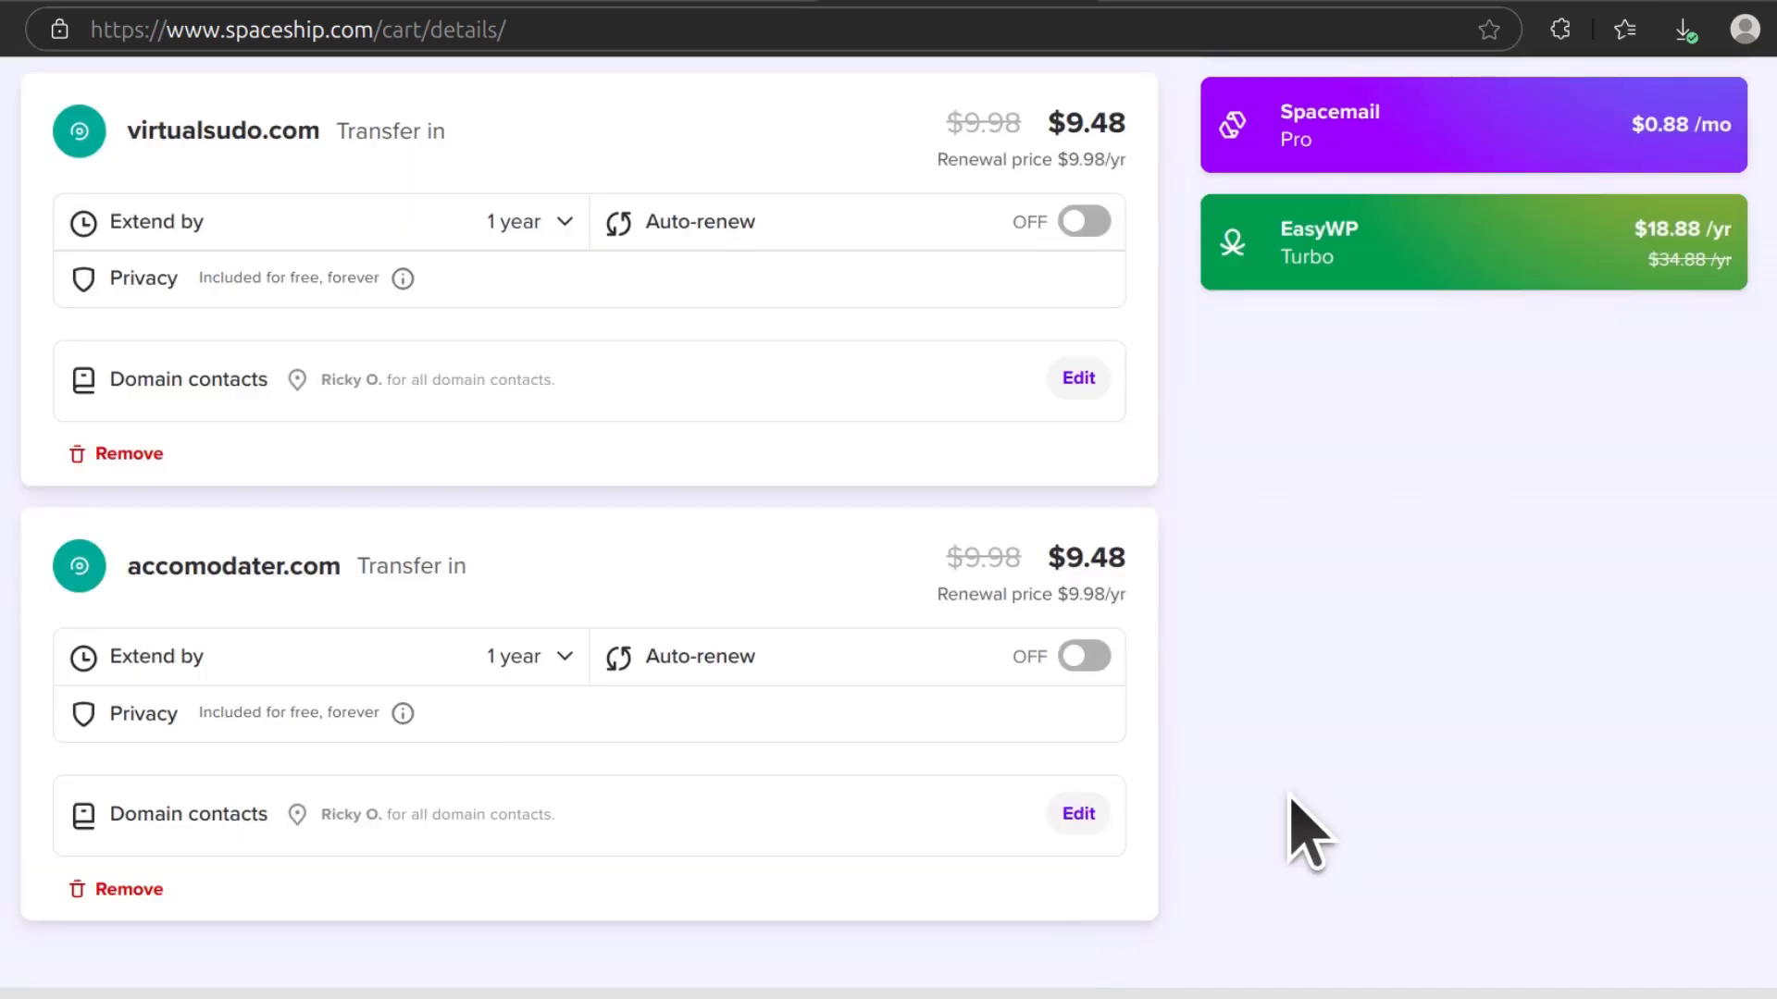
pyautogui.scroll(4, 1305, 792)
pyautogui.scroll(2, 1306, 792)
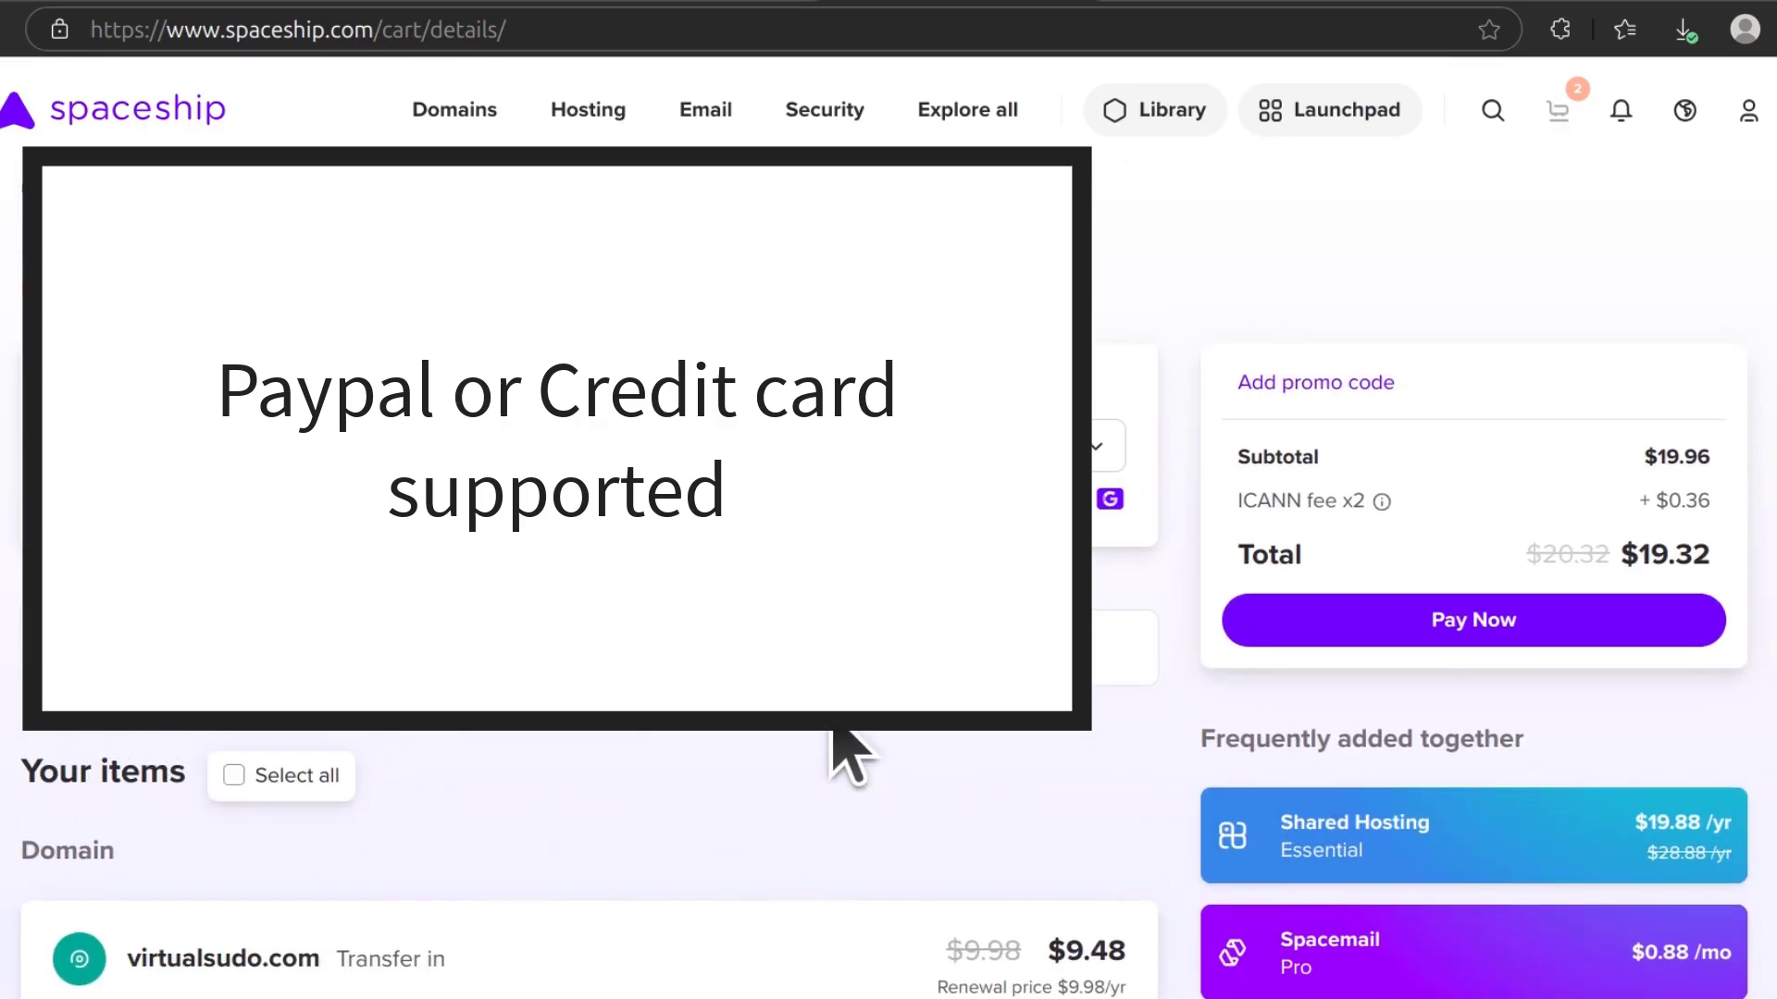
# Pay the $19.32 transfer order with Pay Now
pyautogui.click(1480, 627)
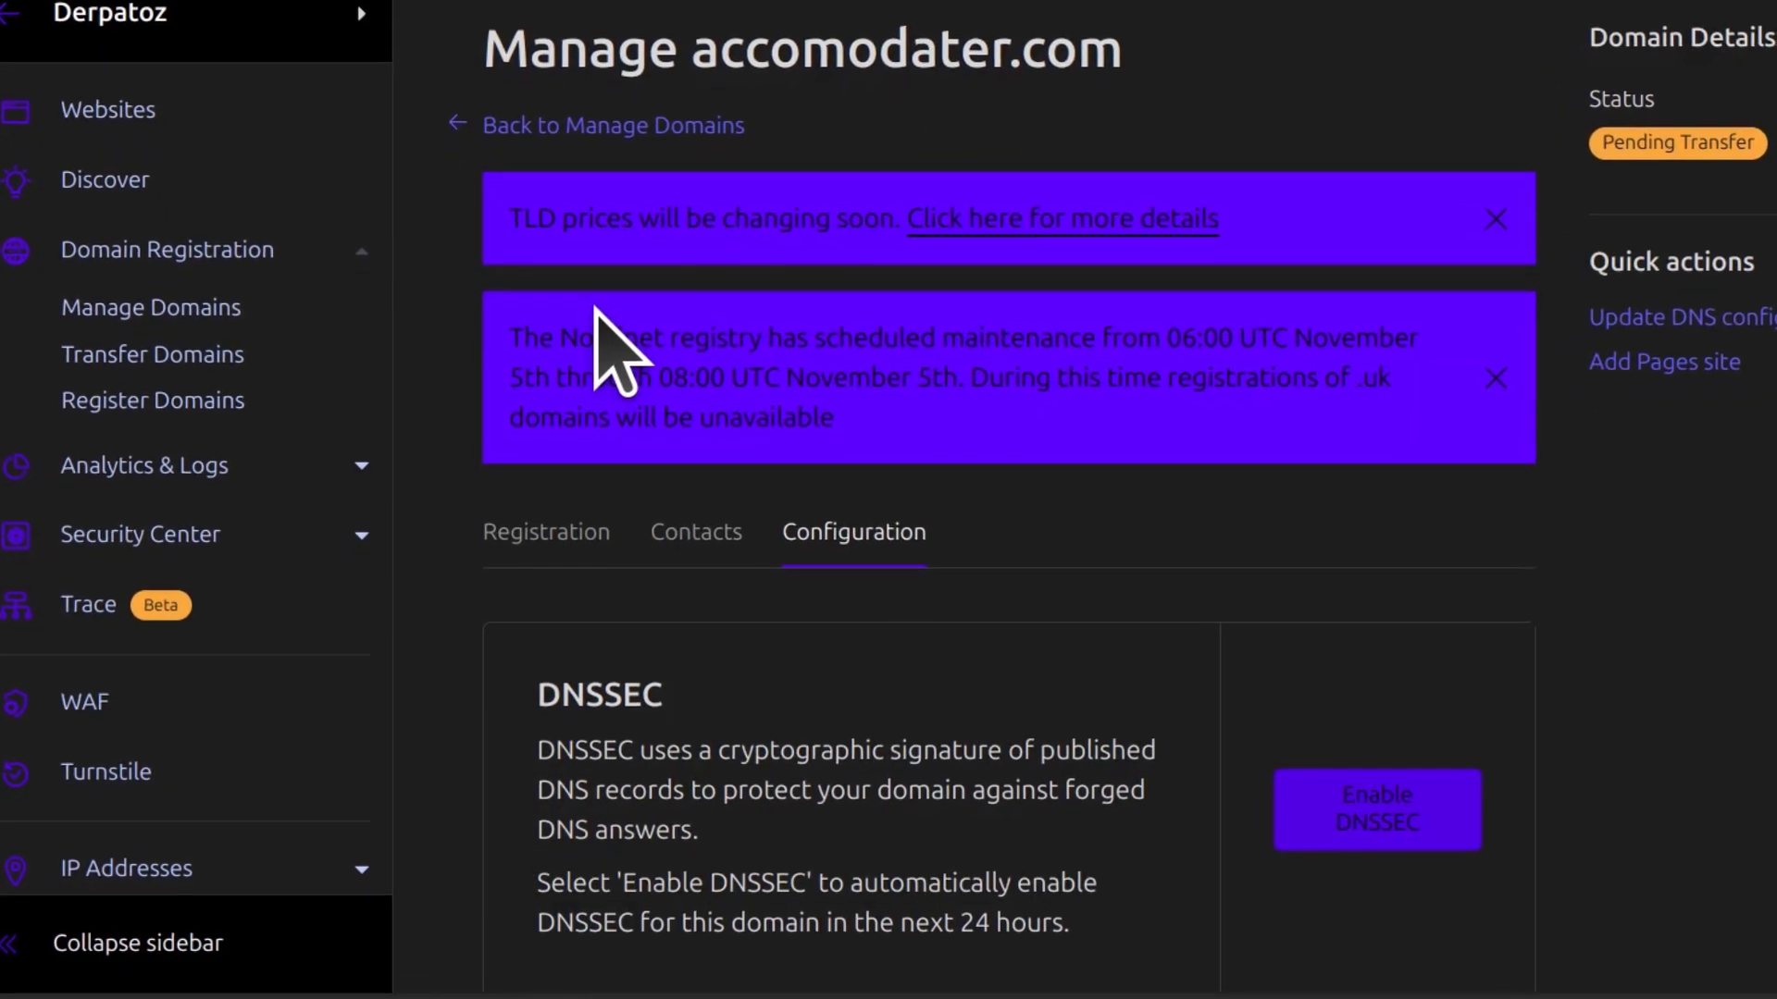
pyautogui.scroll(-1, 991, 536)
pyautogui.scroll(-3, 880, 496)
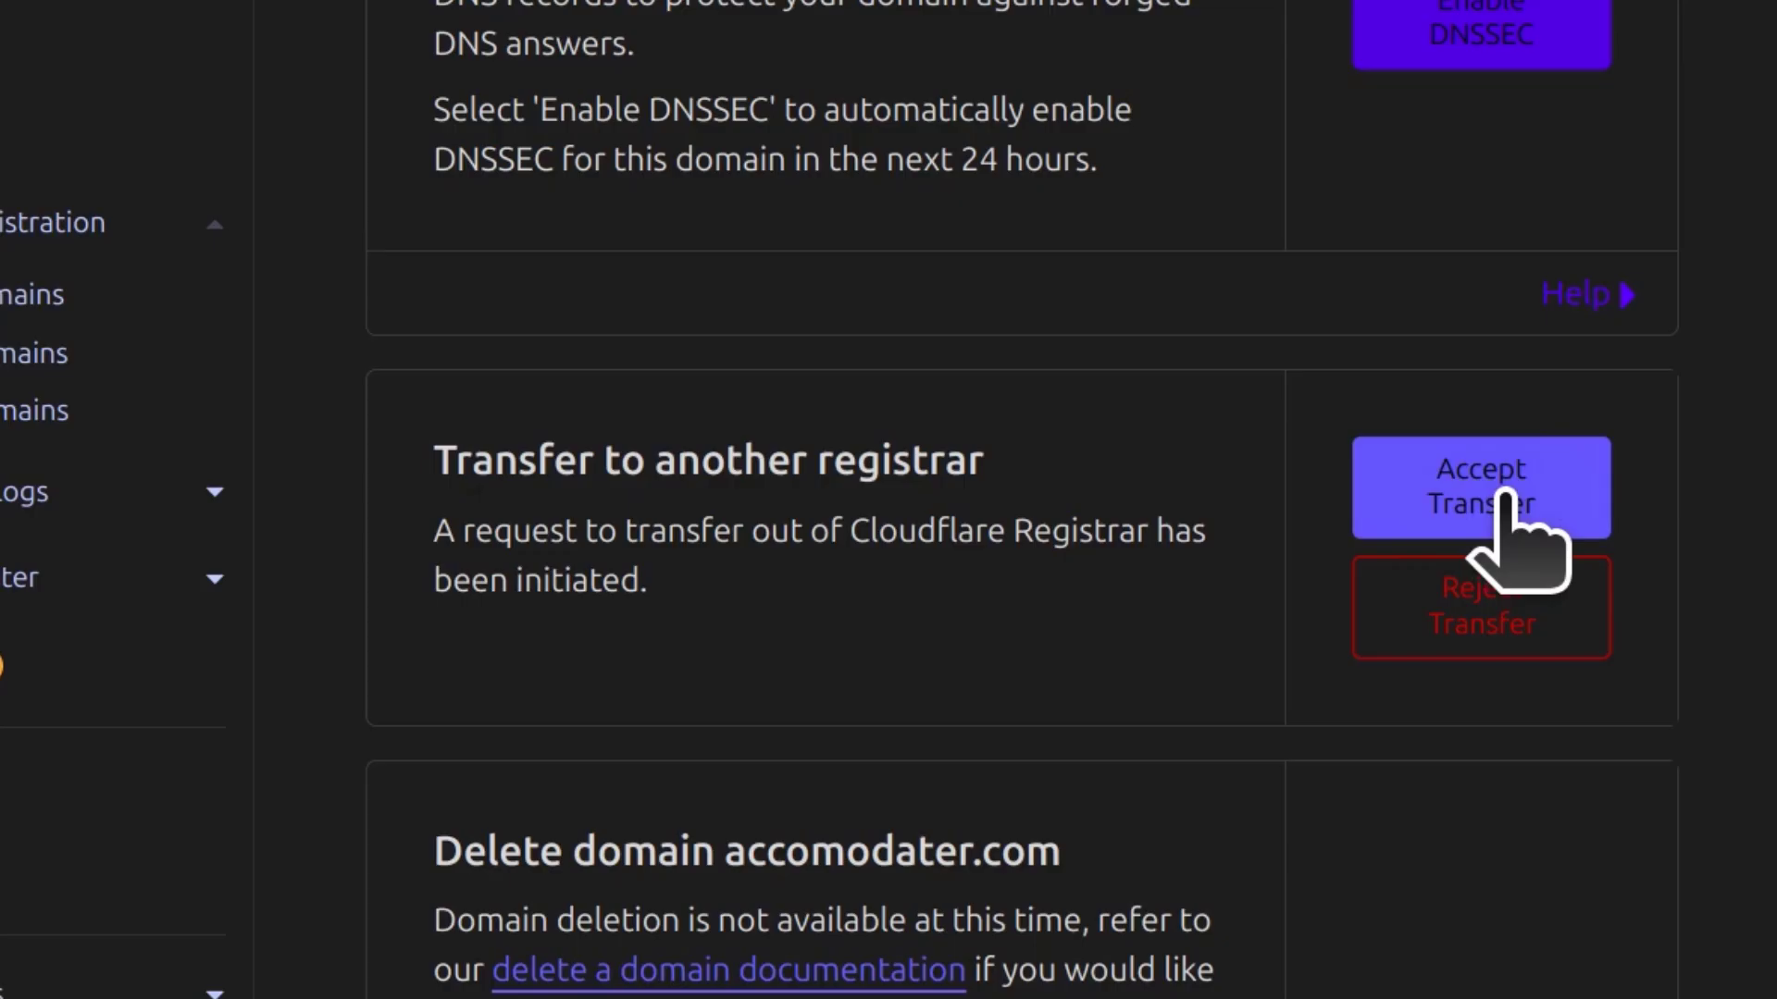
# Accept and approve the transfer-out request for accomodater.com
pyautogui.click(1561, 458)
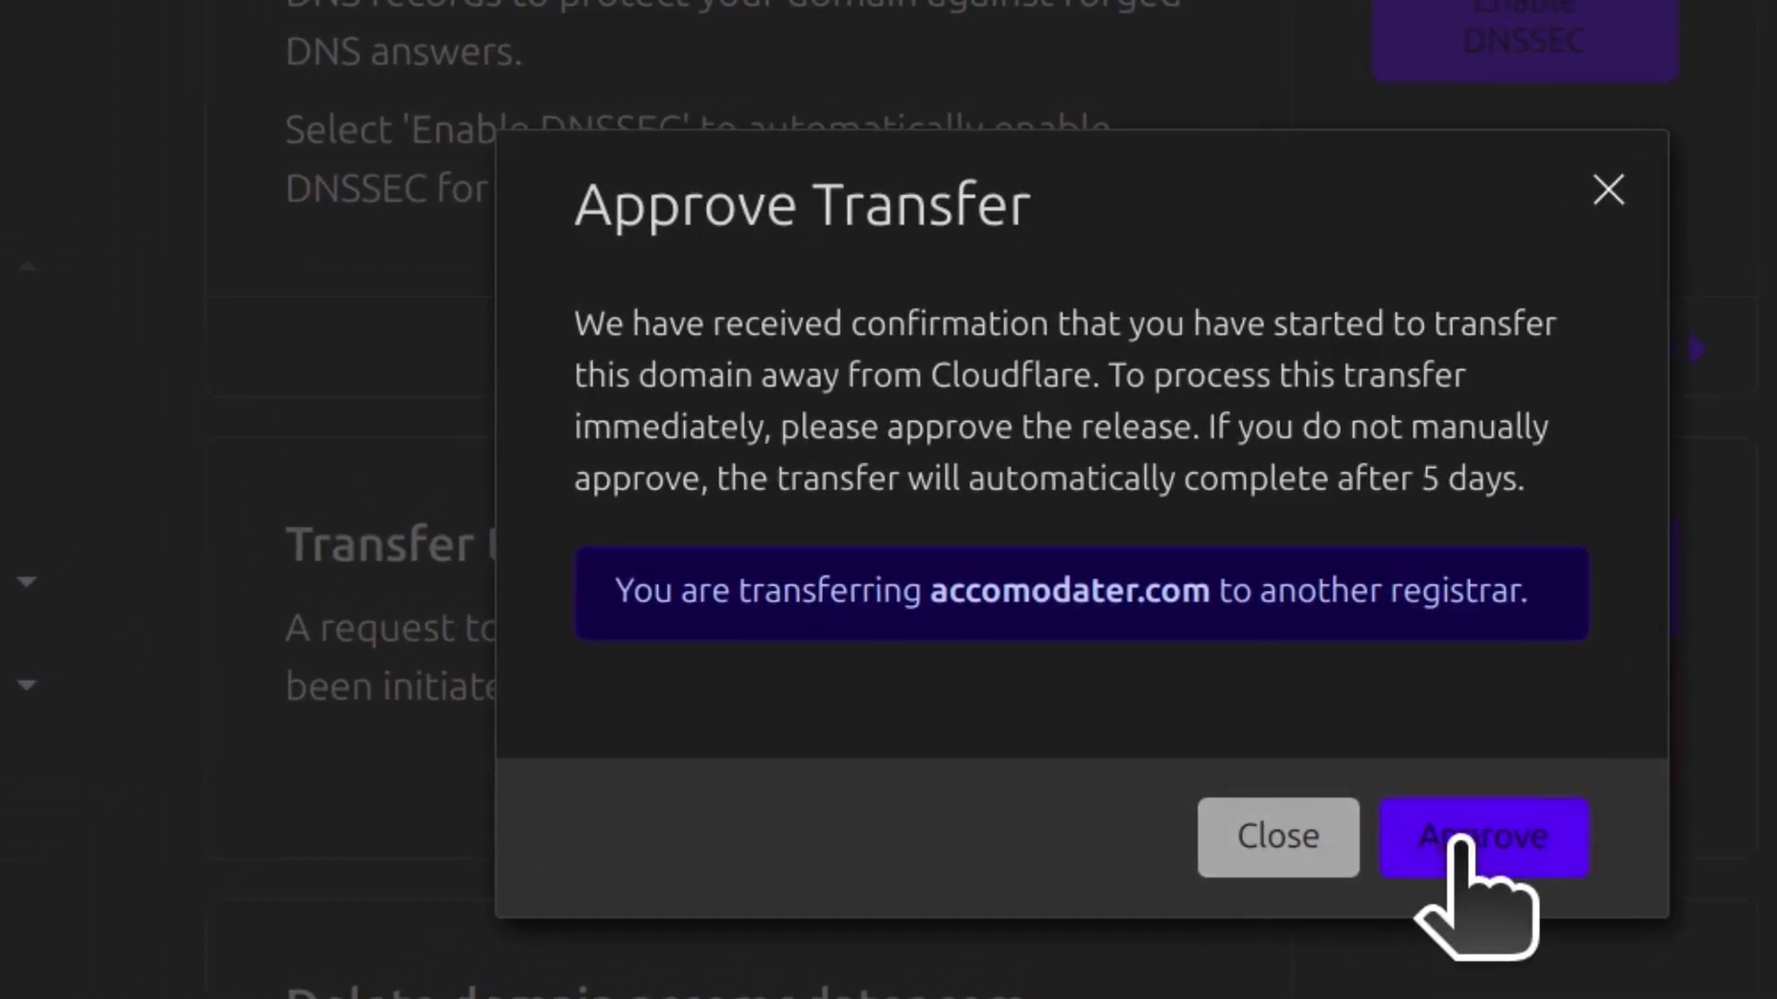
pyautogui.click(1493, 868)
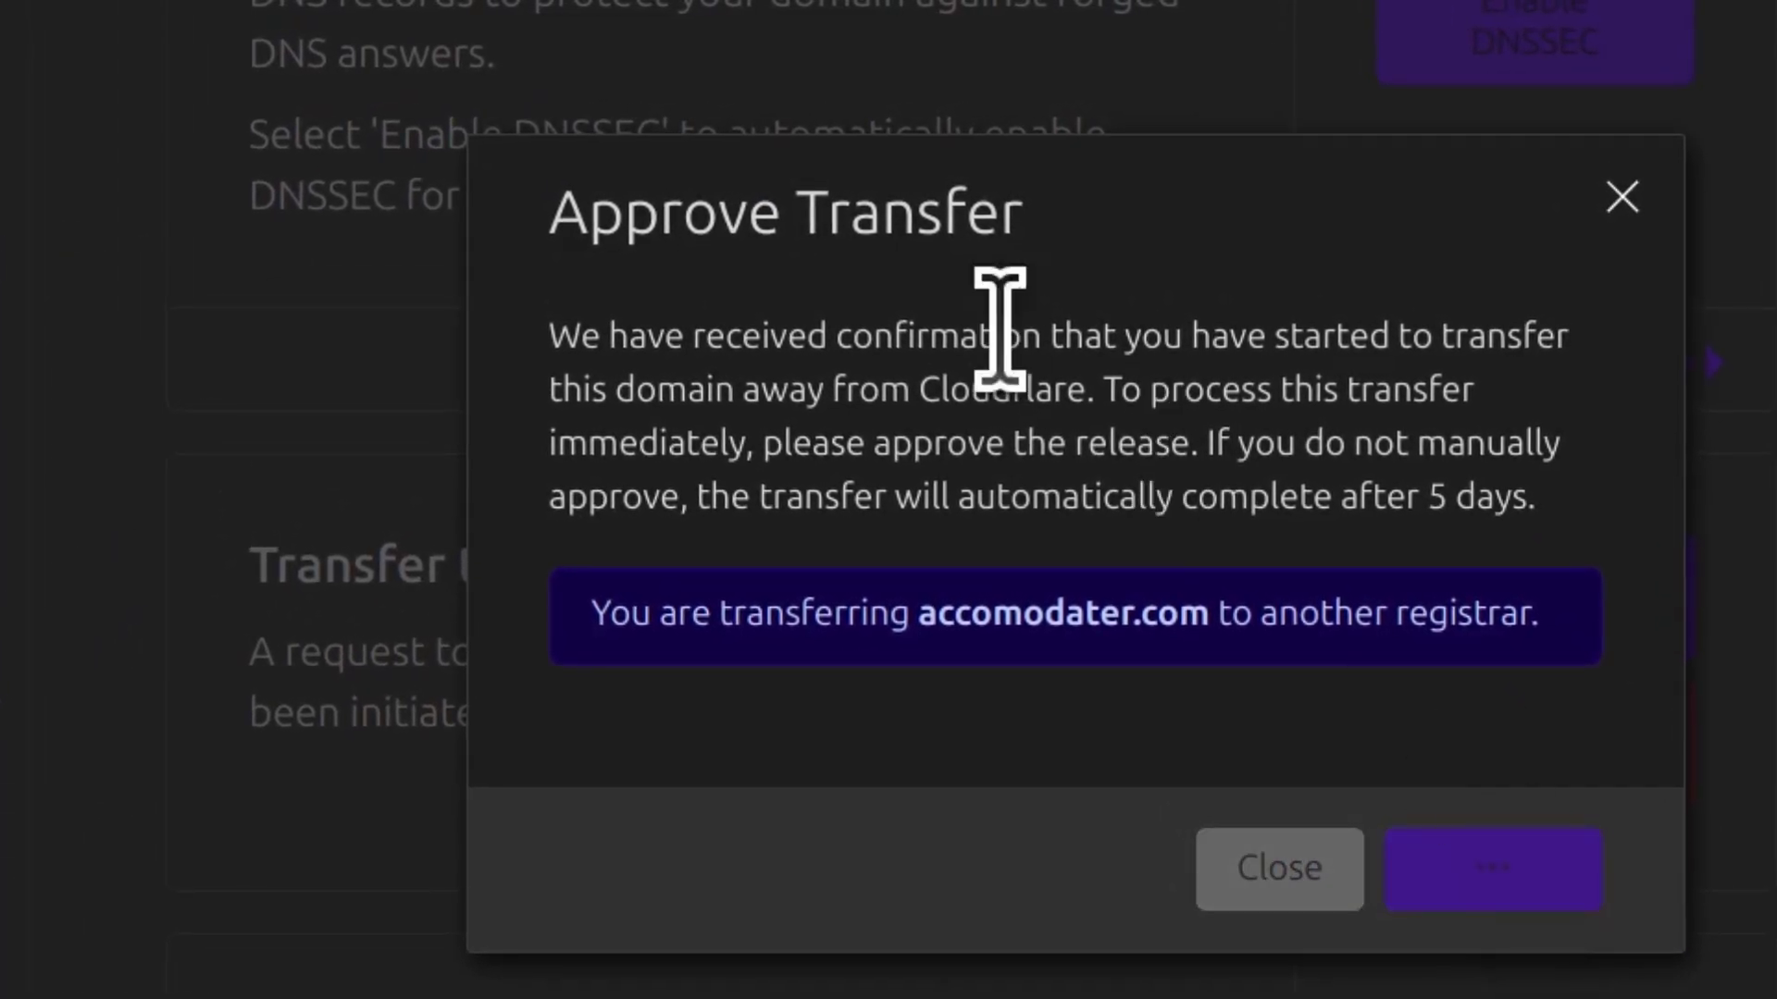